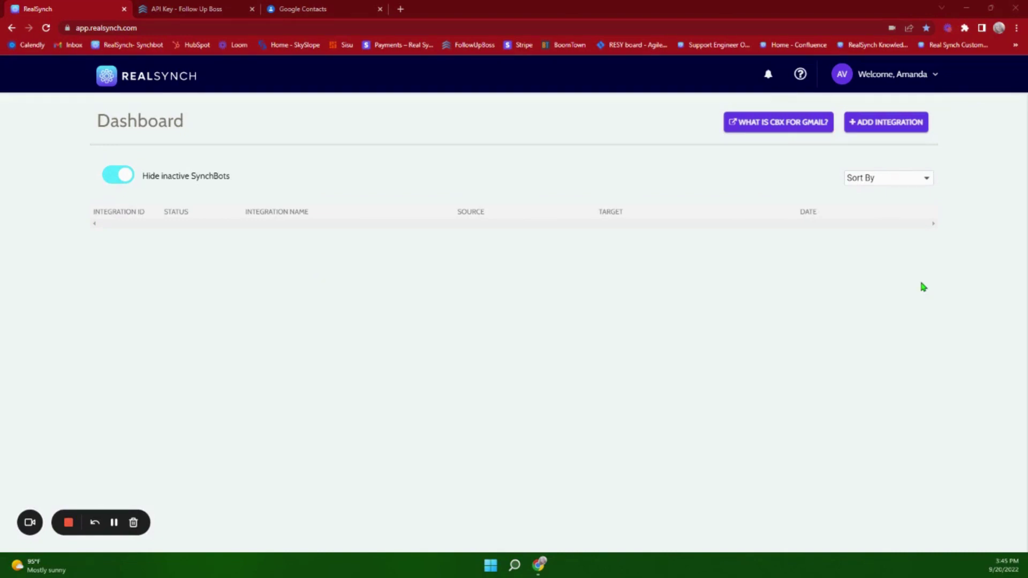
Begin a new integration with ADD INTEGRATION on the empty dashboard.
left_click(902, 133)
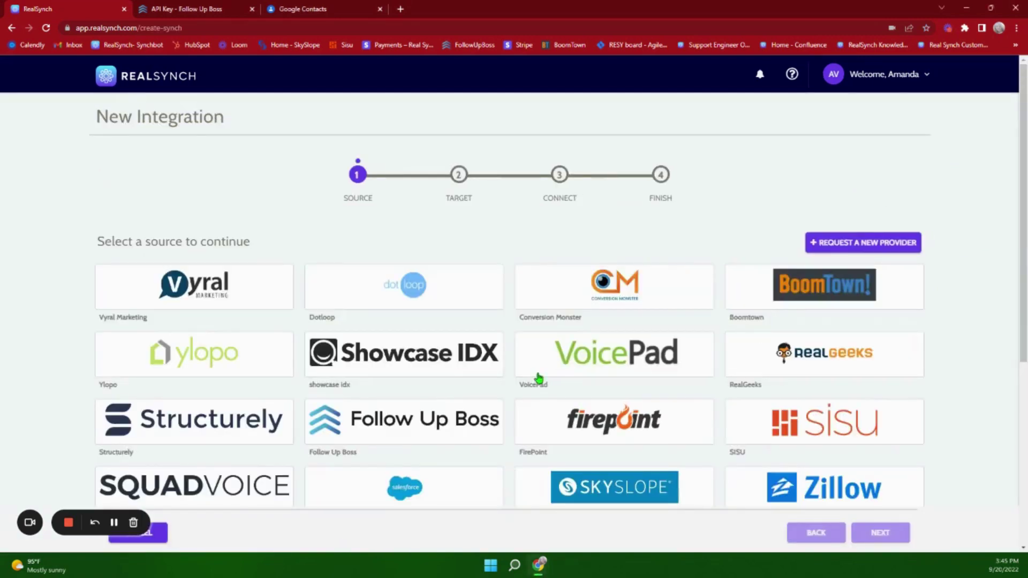
Pick Follow Up Boss as source and Google Contacts as target, then connect Follow Up Boss.
left_click(458, 432)
left_click(222, 307)
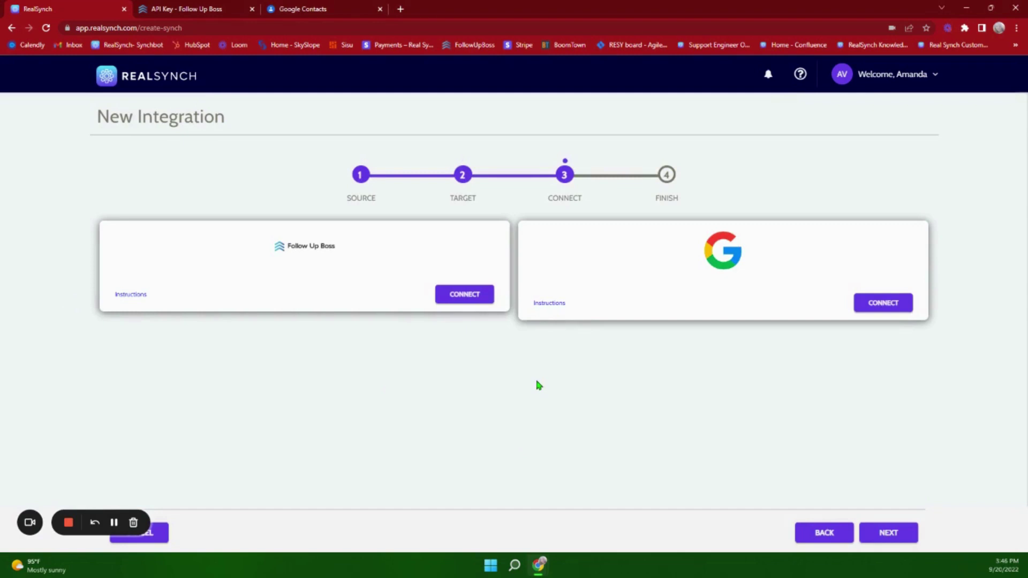
left_click(454, 301)
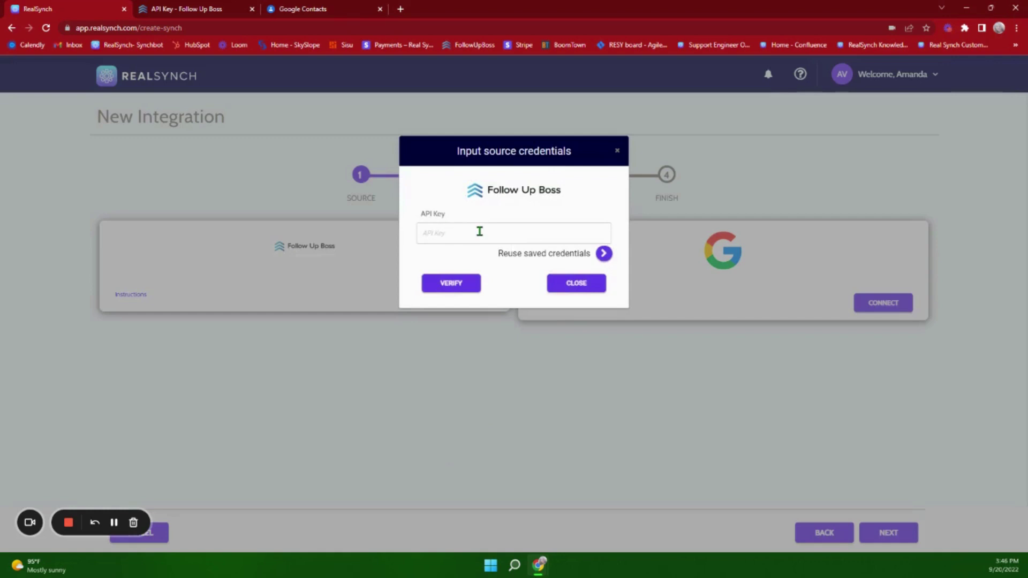
Connect Follow Up Boss with the checked, saved API key, then start the Google connection.
left_click(193, 9)
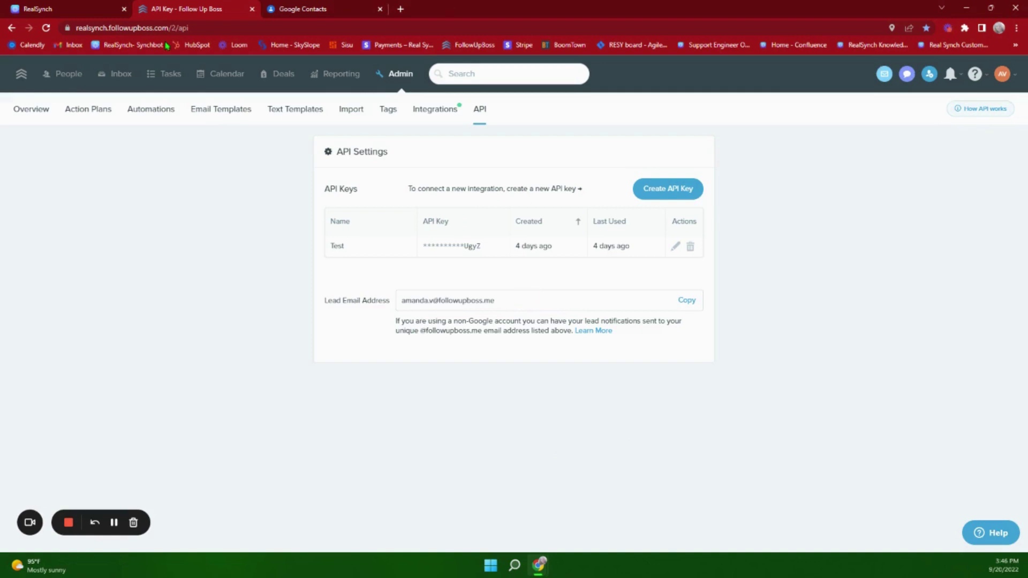
left_click(75, 11)
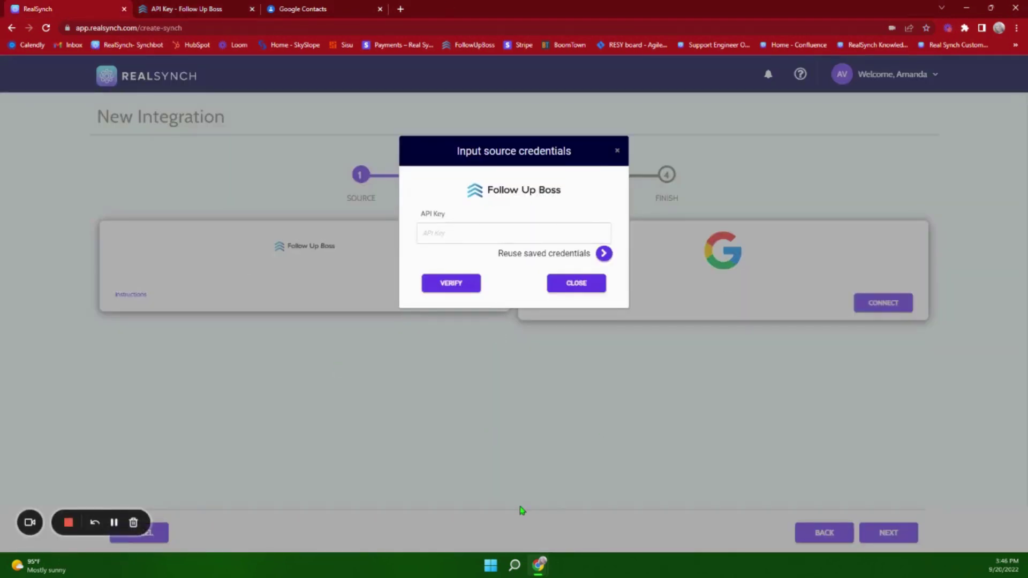
left_click(605, 255)
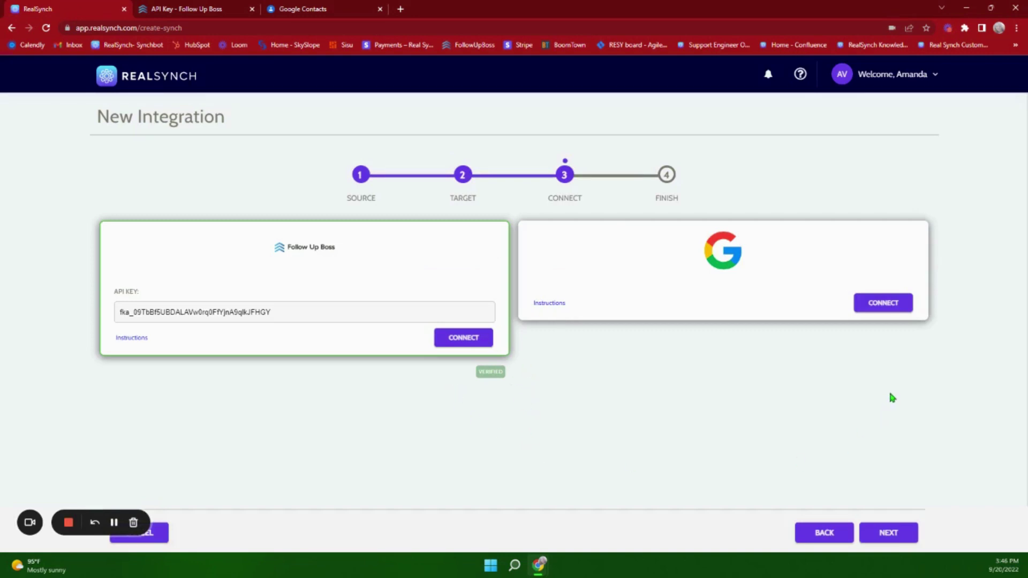
left_click(894, 313)
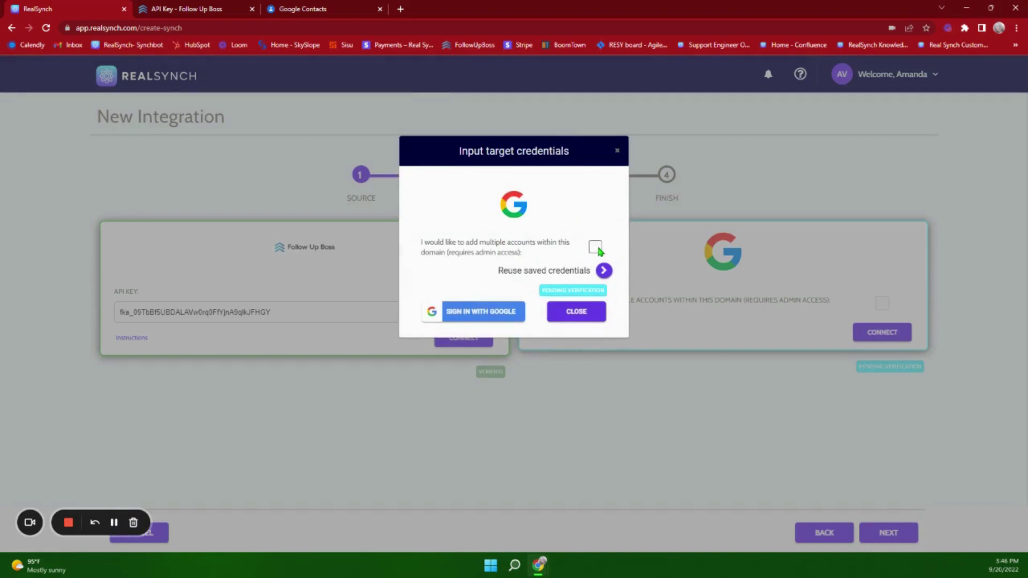
Authorise the Google account through Sign in with Google and advance to the SynchBot summary.
left_click(459, 318)
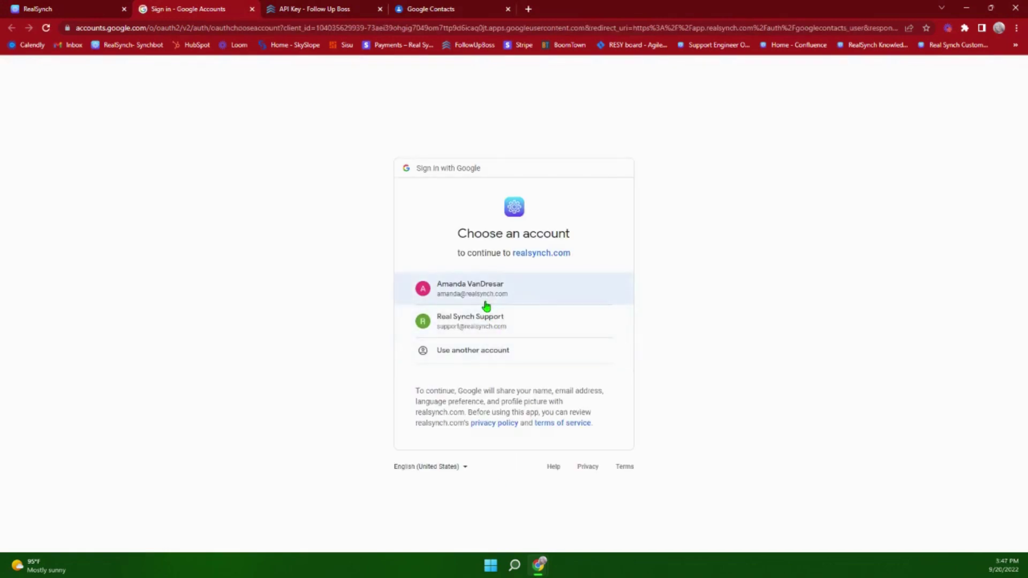
left_click(471, 307)
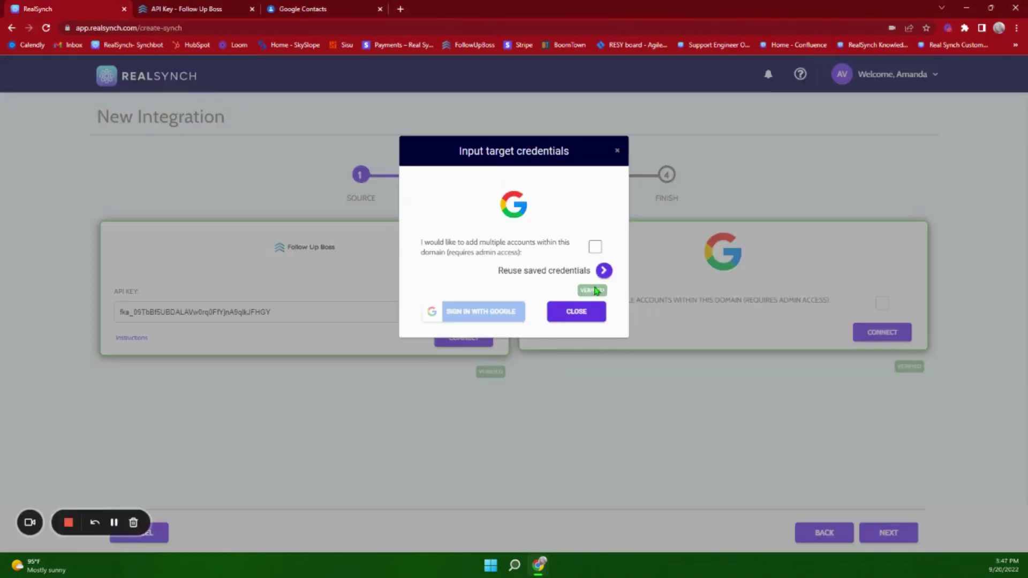
left_click(566, 316)
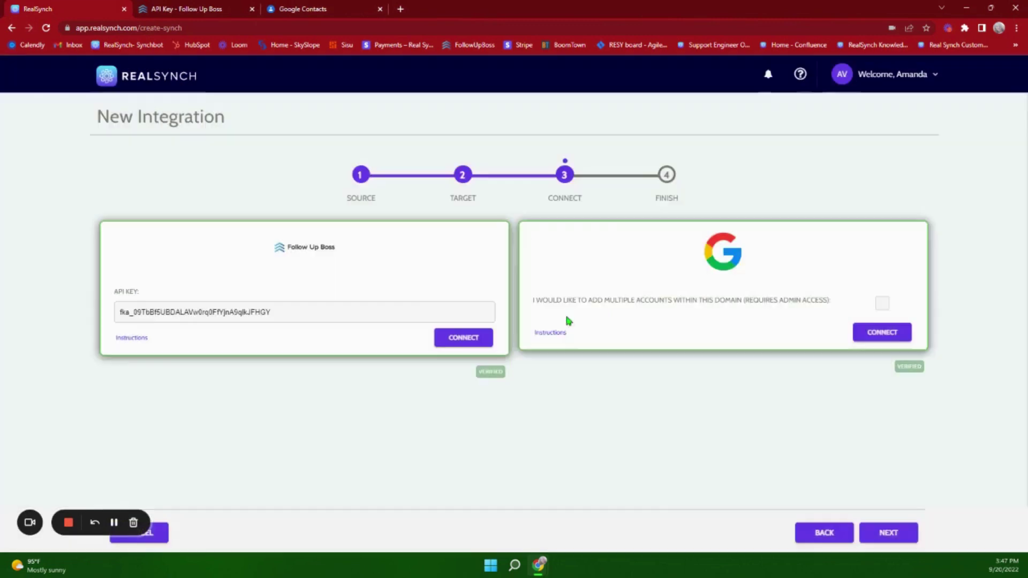
left_click(903, 534)
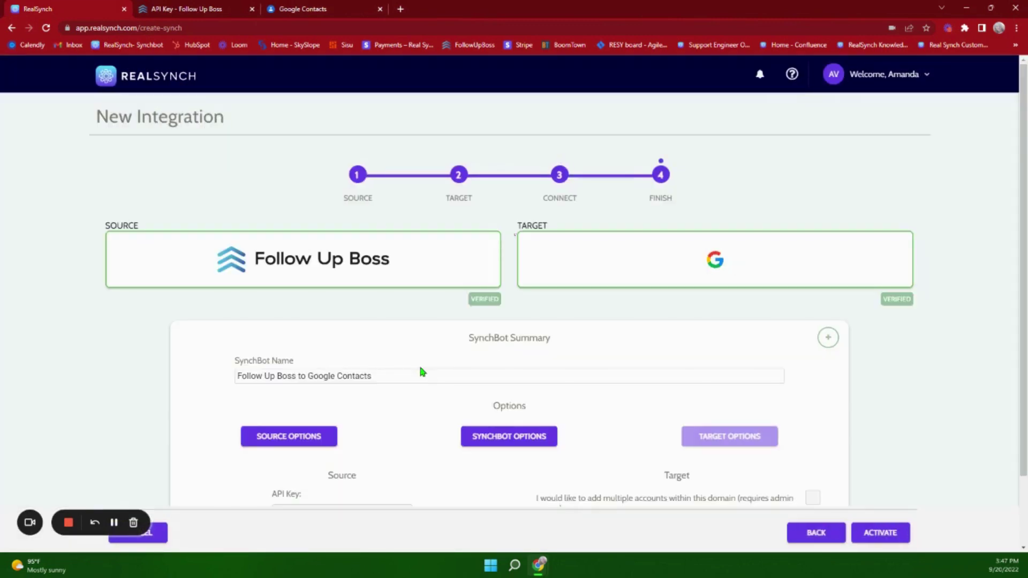
Review the source filter options, then activate the Follow Up Boss to Google Contacts SynchBot.
scroll(420, 396, "down", 1)
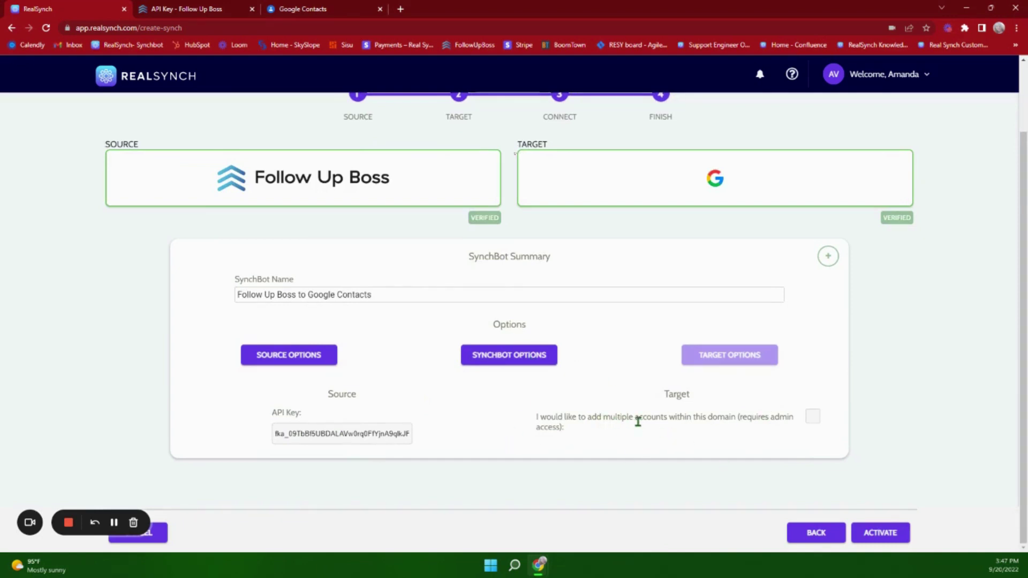
left_click(271, 362)
left_click(469, 204)
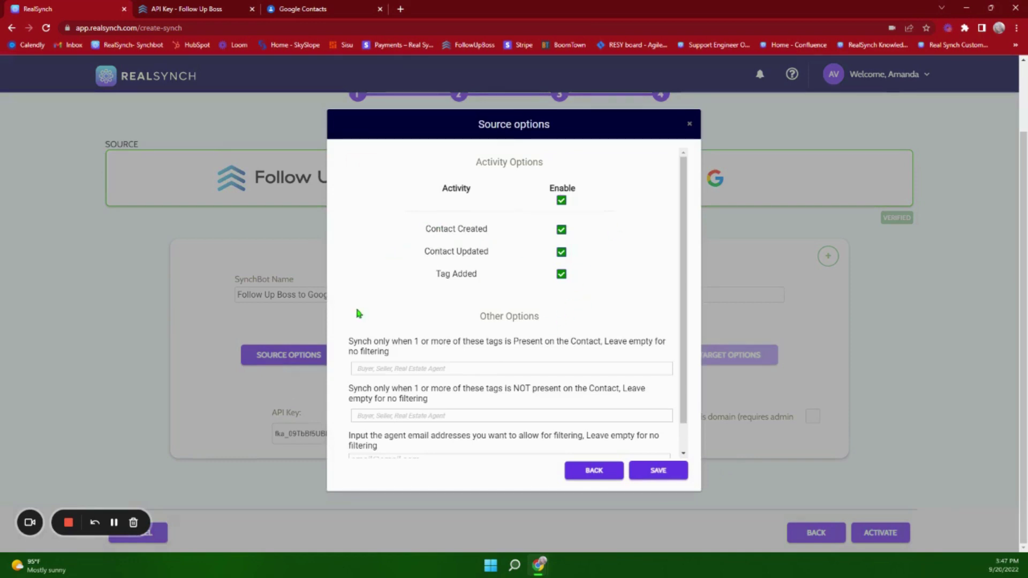
left_click(689, 124)
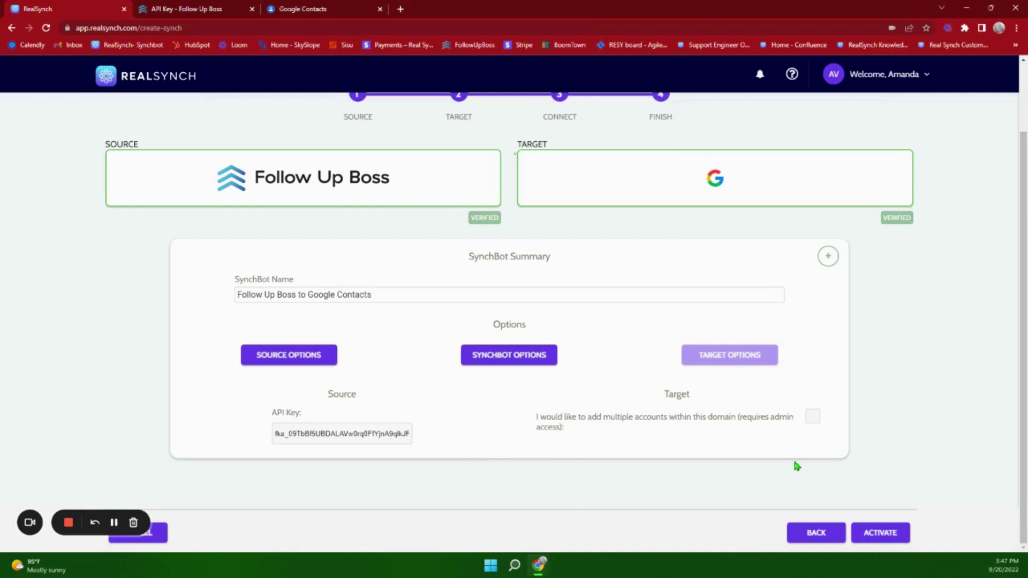
left_click(889, 536)
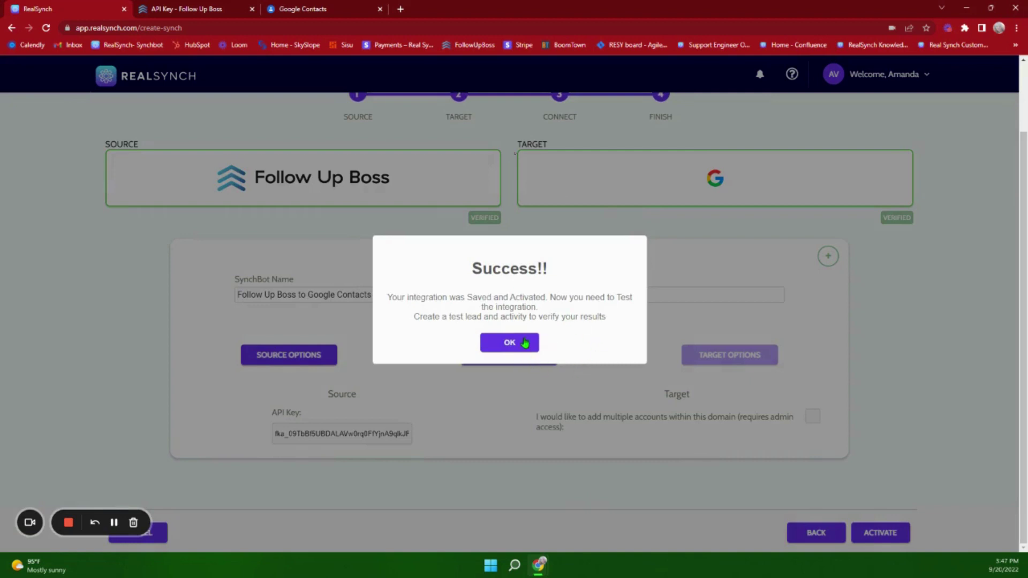
left_click(510, 342)
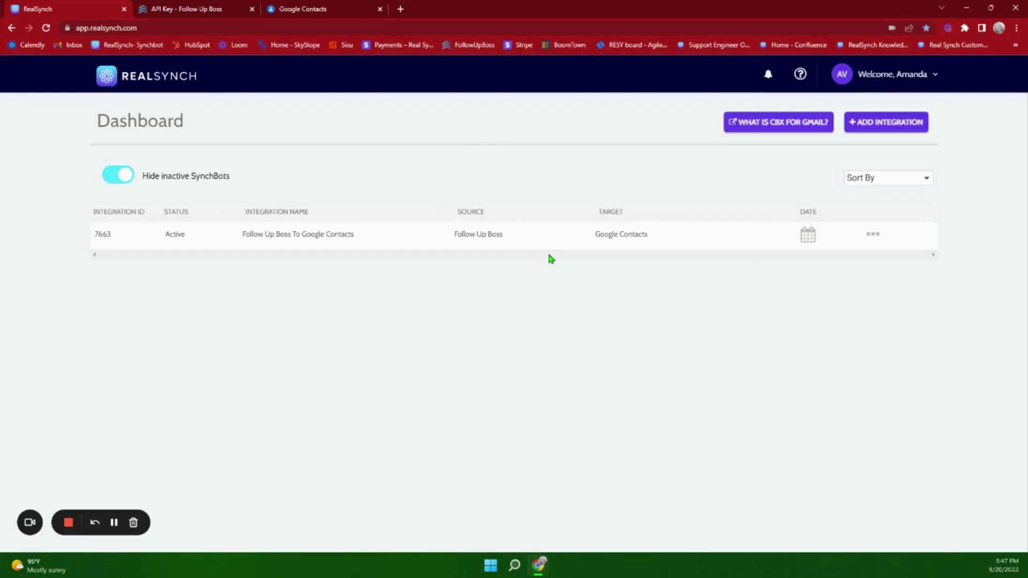
Add another integration, picking Google Contacts as source and Follow Up Boss as target.
left_click(881, 127)
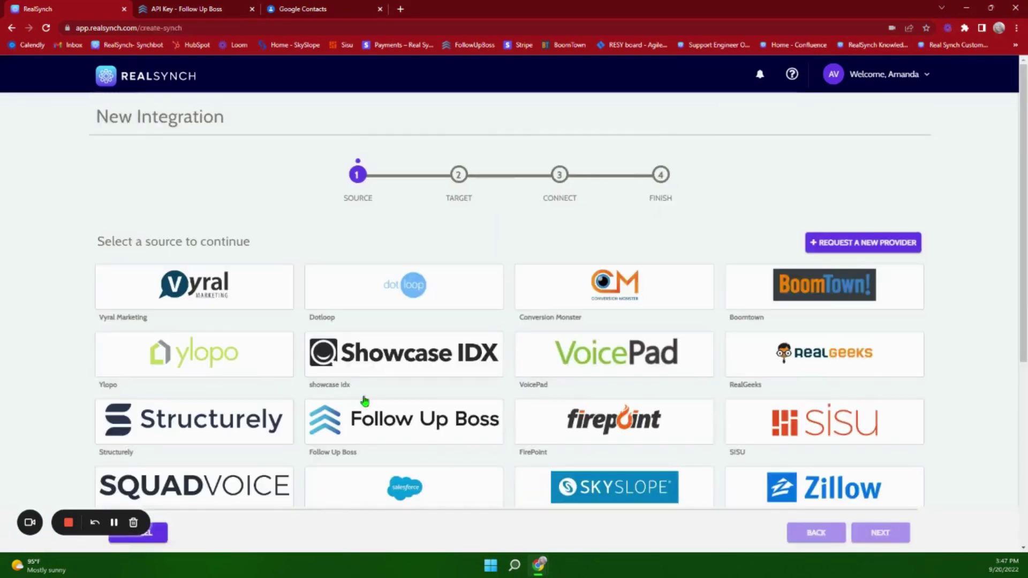
scroll(476, 381, "down", 5)
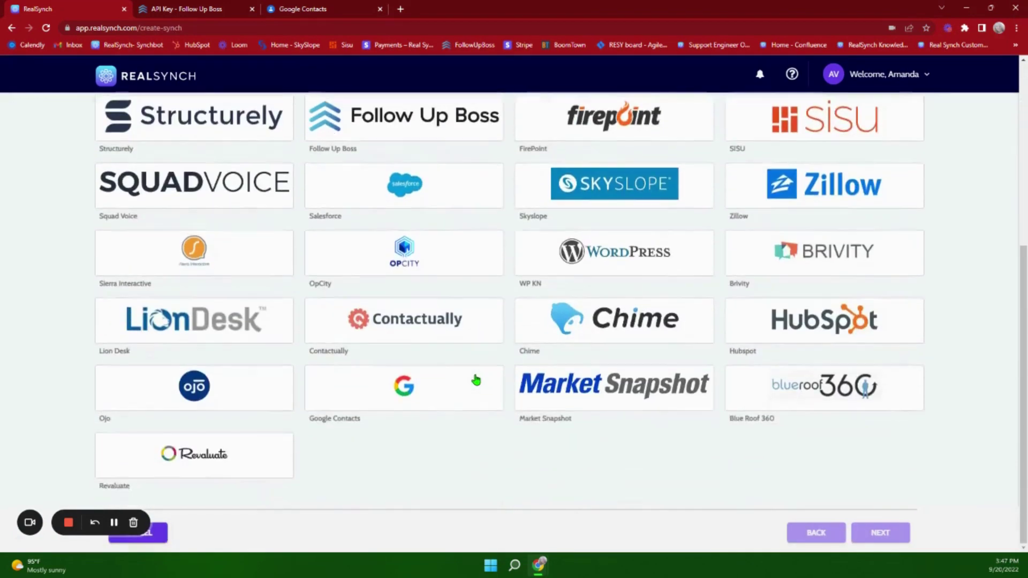
left_click(476, 380)
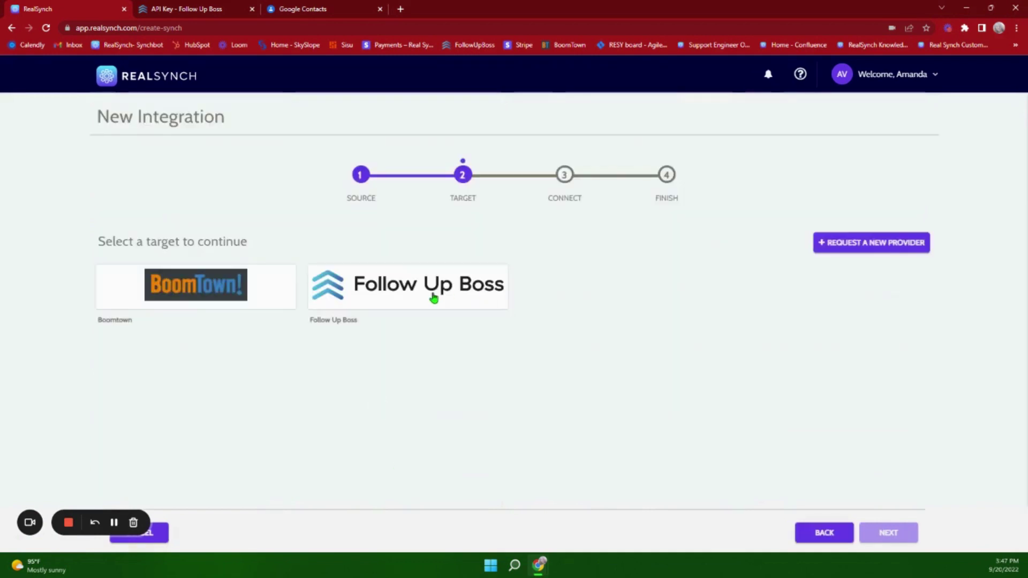
left_click(436, 296)
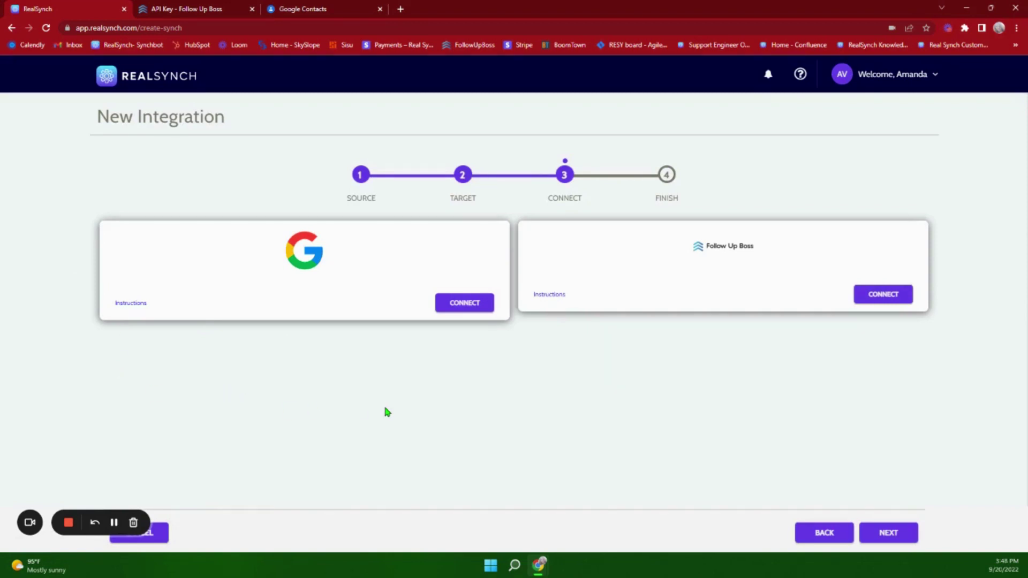
Verify the Google sign-in and Follow Up Boss saved API key, then advance to the summary.
left_click(449, 307)
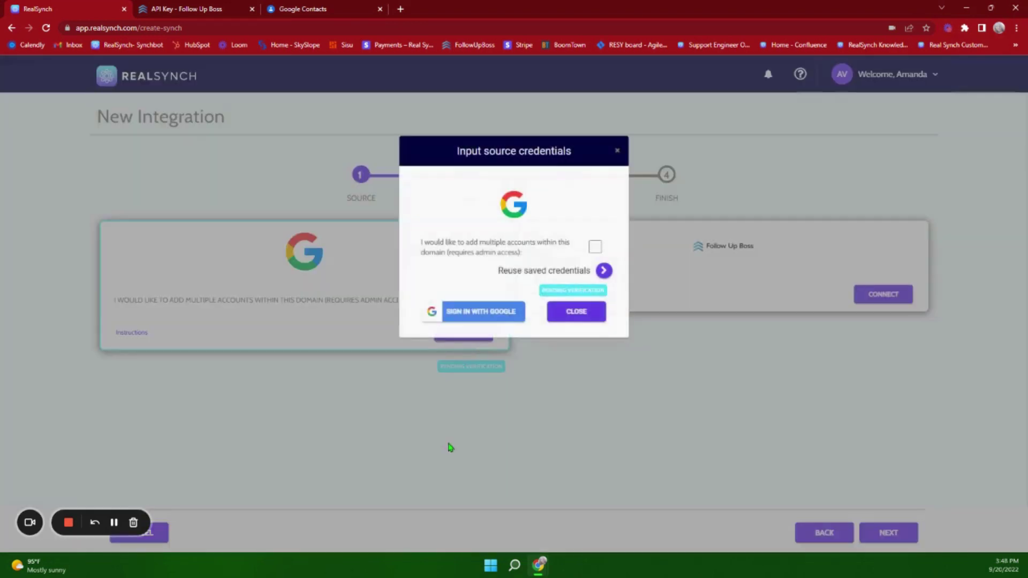
left_click(484, 312)
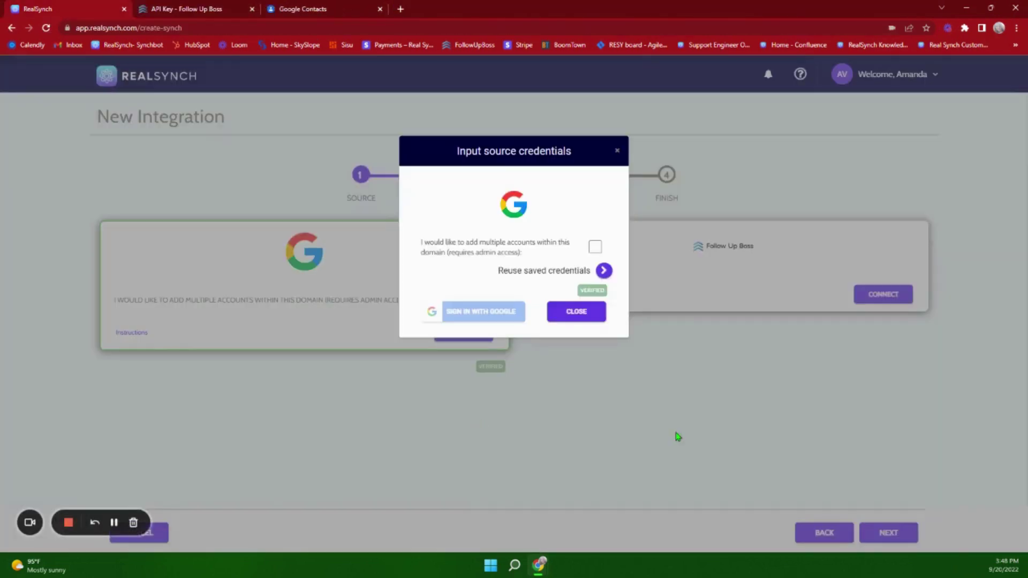
left_click(593, 318)
left_click(900, 299)
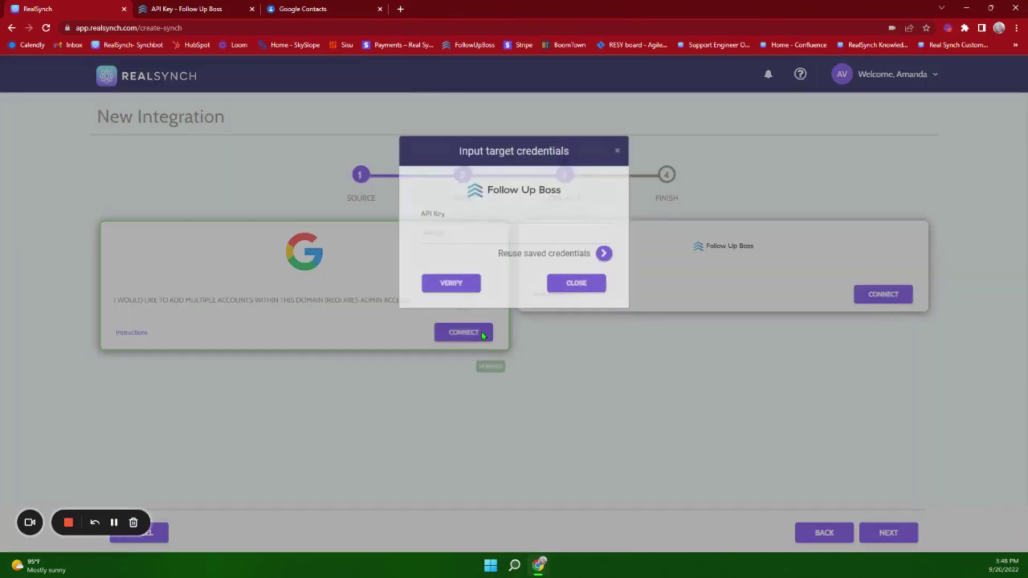
left_click(603, 254)
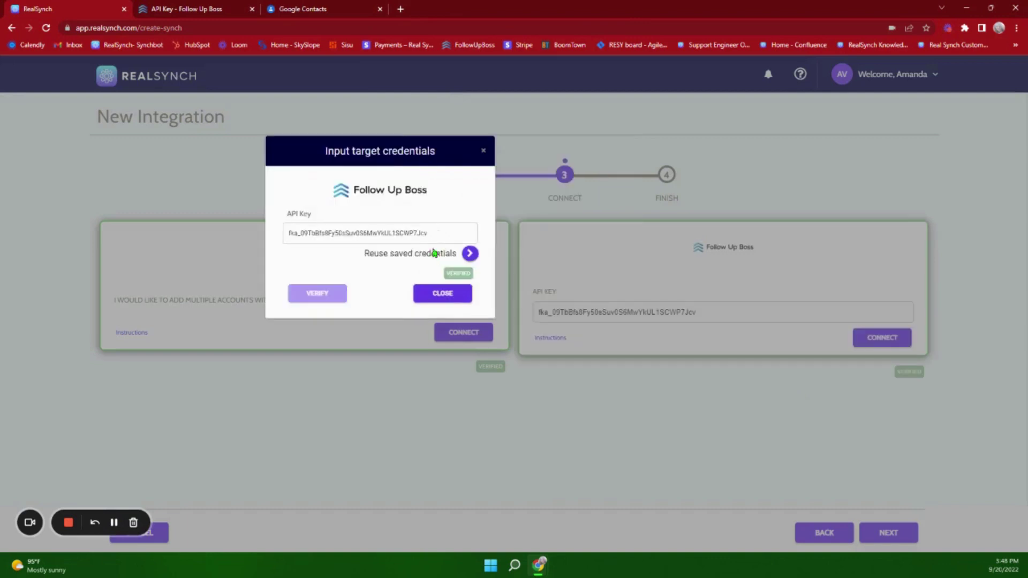
left_click(448, 297)
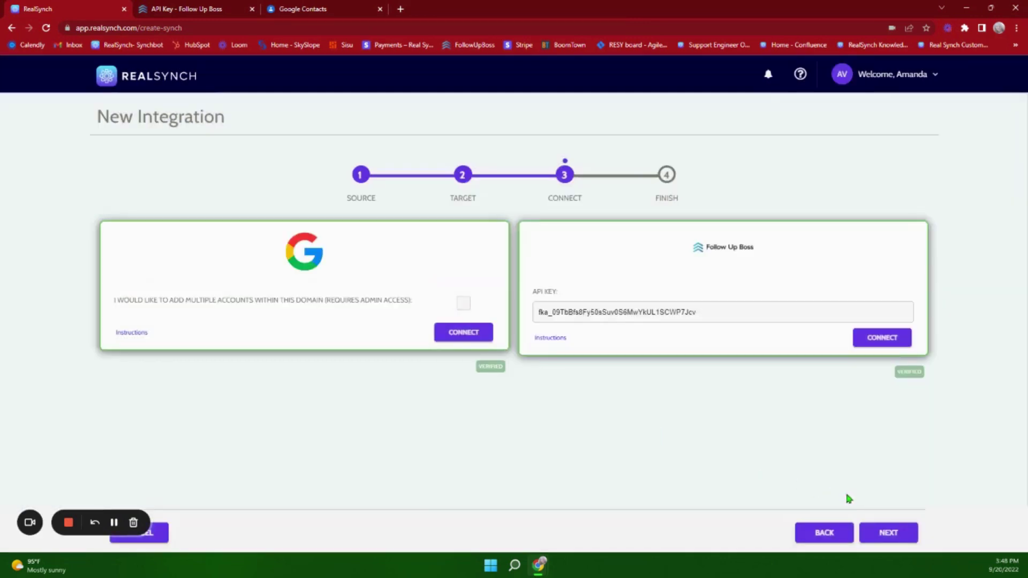
left_click(874, 535)
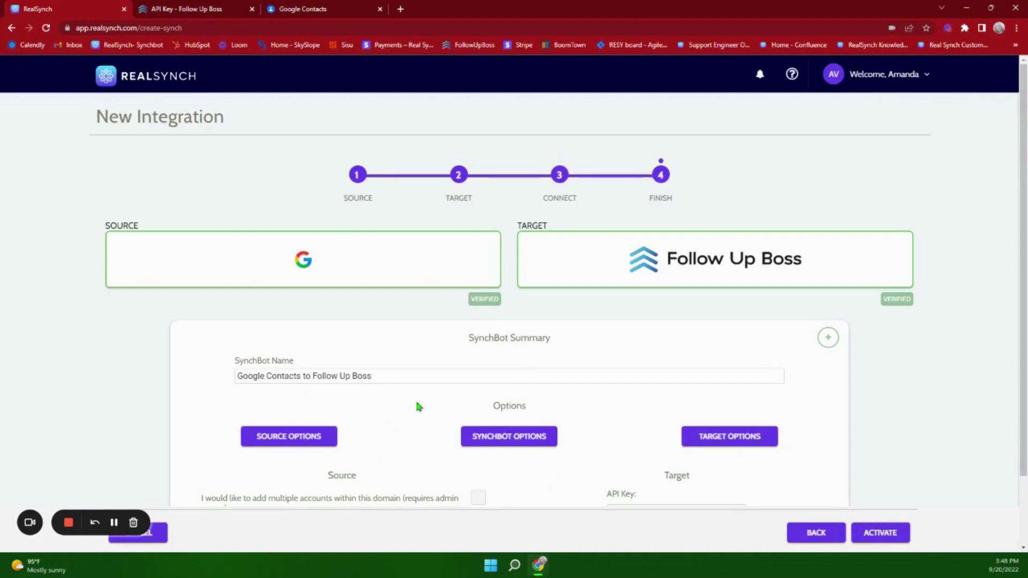
Browse the source options, checking the activity filters and custom field mapping.
scroll(428, 369, "down", 2)
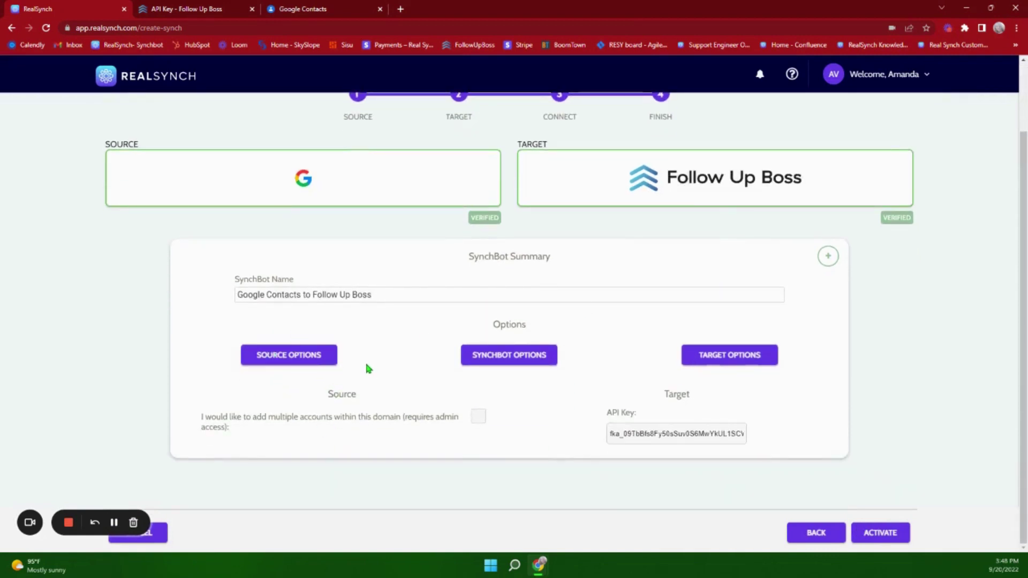
left_click(303, 360)
left_click(433, 187)
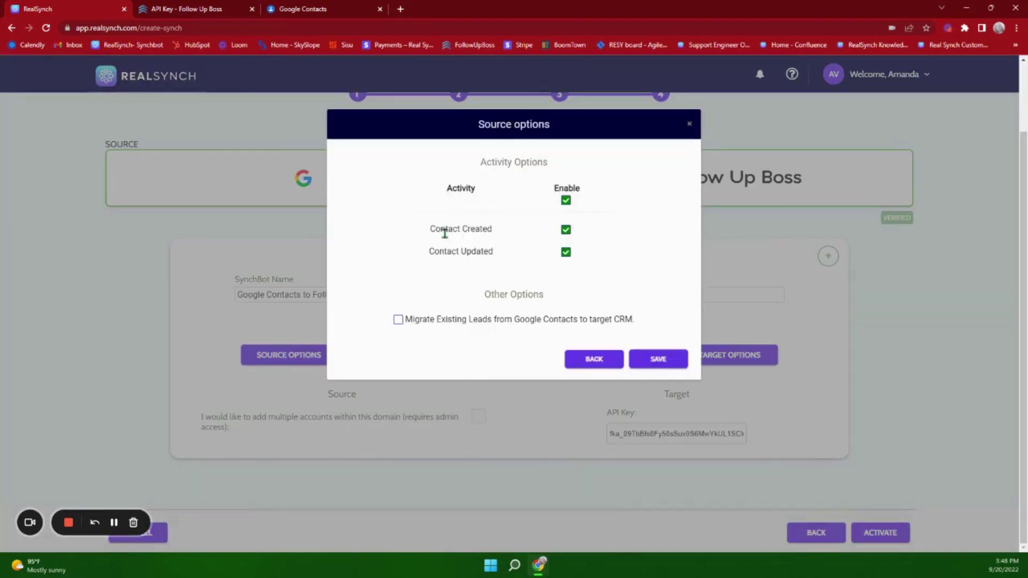
left_click(588, 364)
left_click(500, 259)
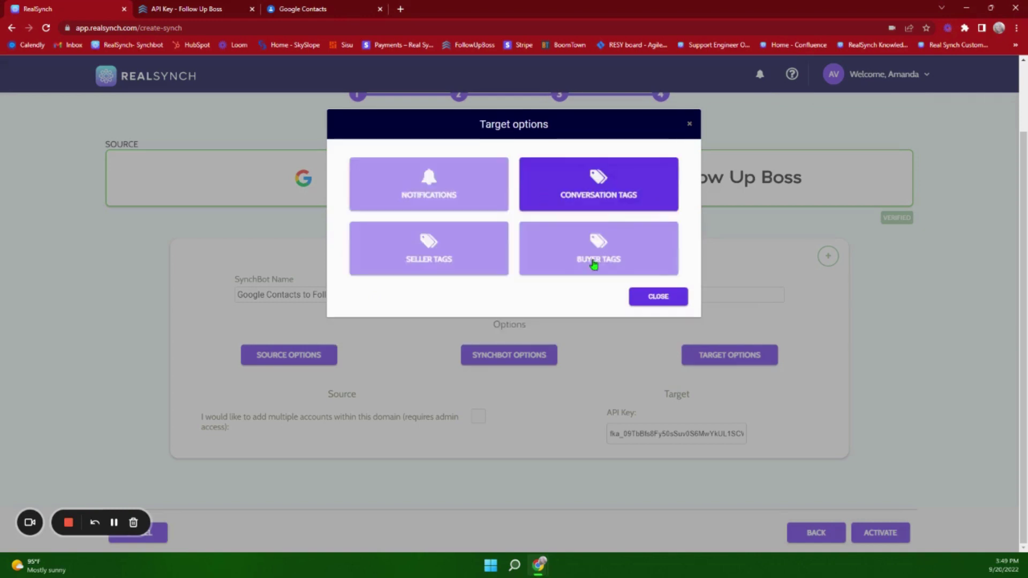
Add the conversation tag 'Act' for newly synced leads and save it.
left_click(600, 206)
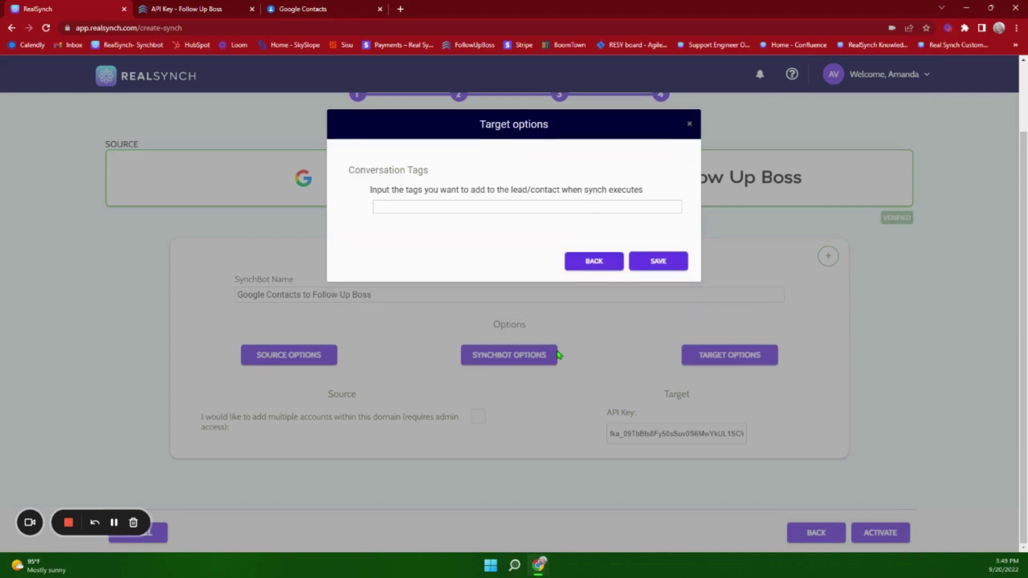
left_click(494, 208)
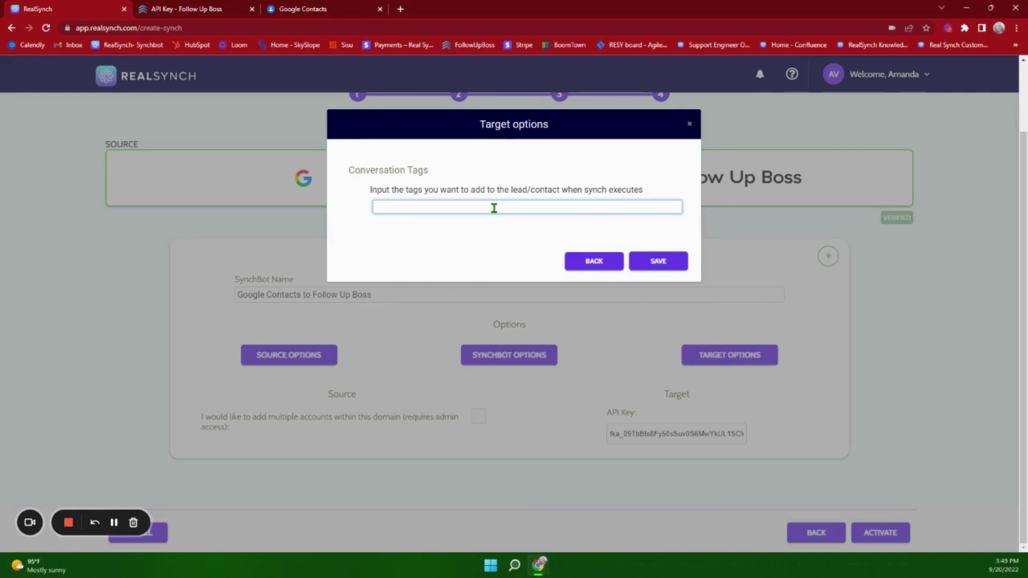
type("Act")
key("Return")
left_click(673, 278)
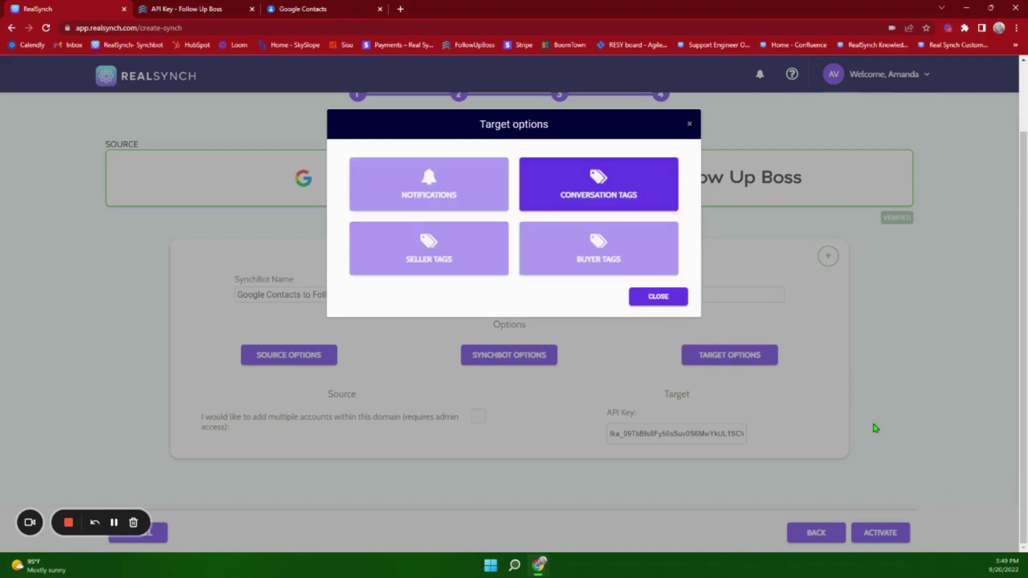
Activate the Google Contacts to Follow Up Boss SynchBot and acknowledge the success message.
left_click(658, 297)
left_click(878, 535)
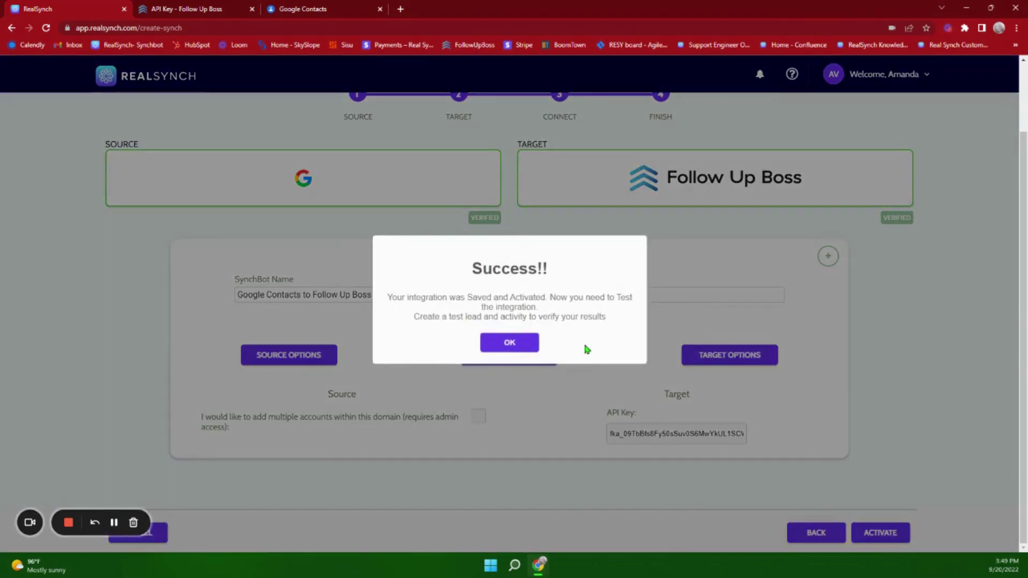
left_click(519, 346)
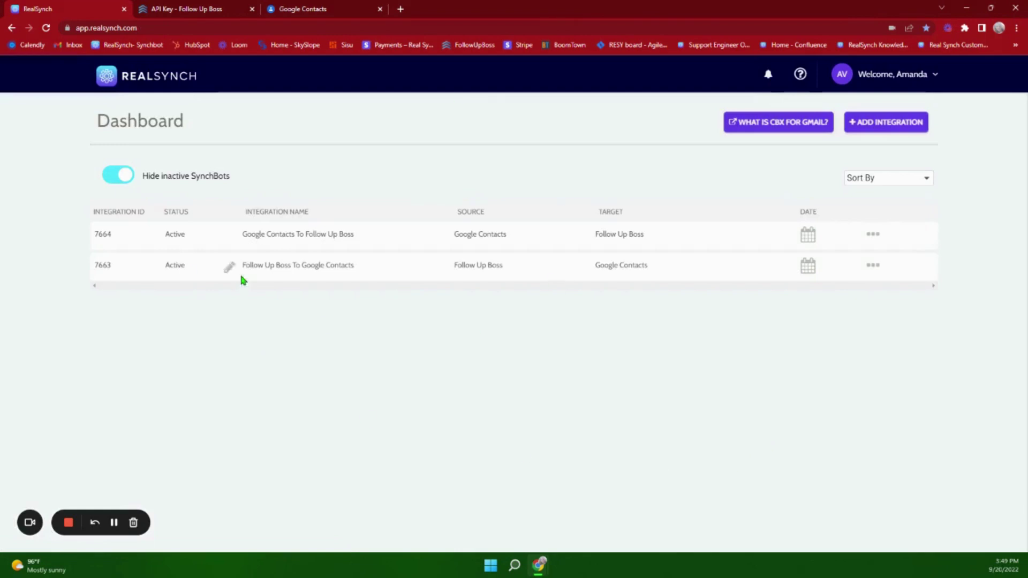
left_click(113, 523)
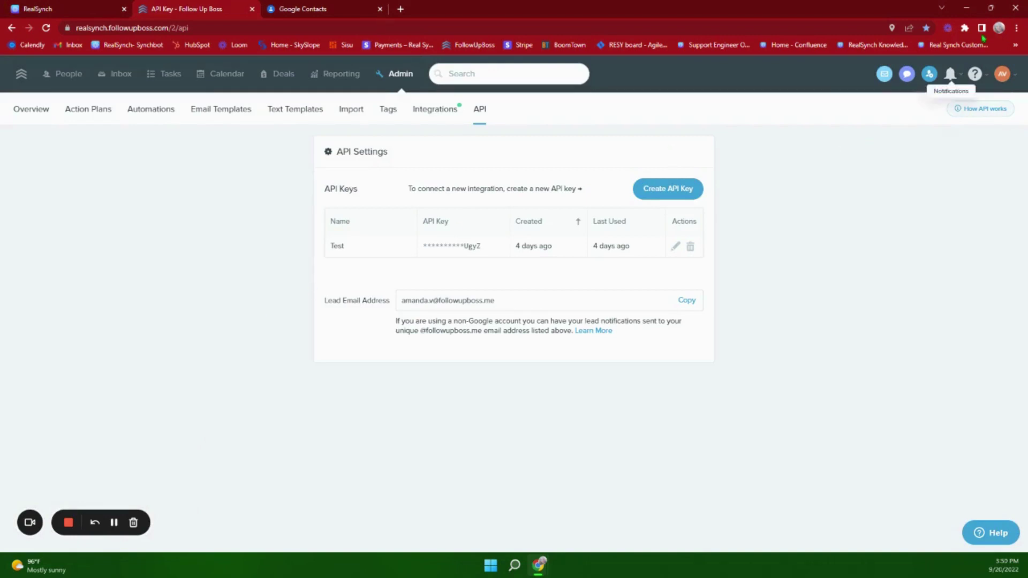
Start adding a new person from the Follow Up Boss header's Add Person icon.
left_click(930, 75)
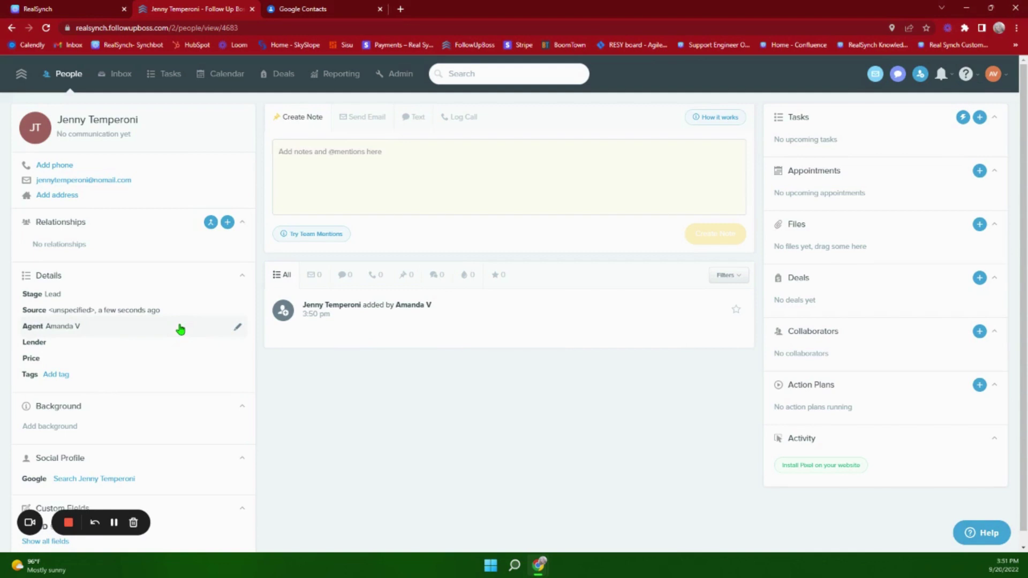
left_click(313, 11)
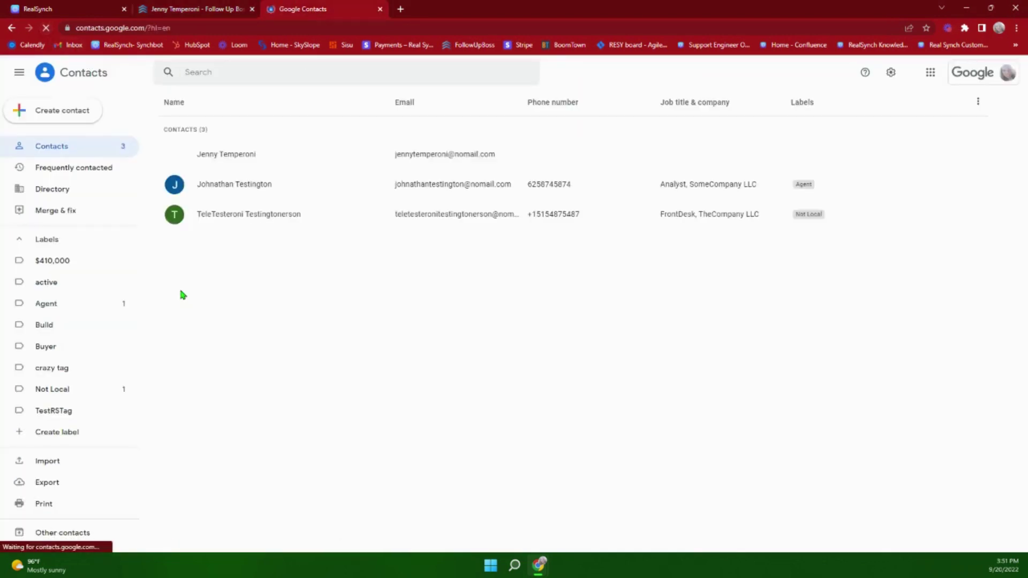
left_click(310, 158)
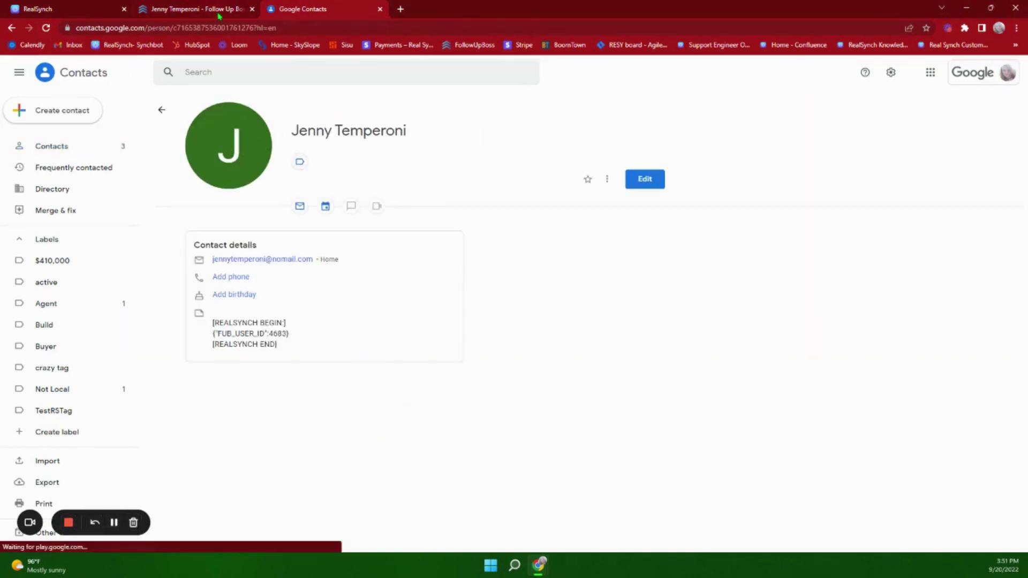
left_click(198, 9)
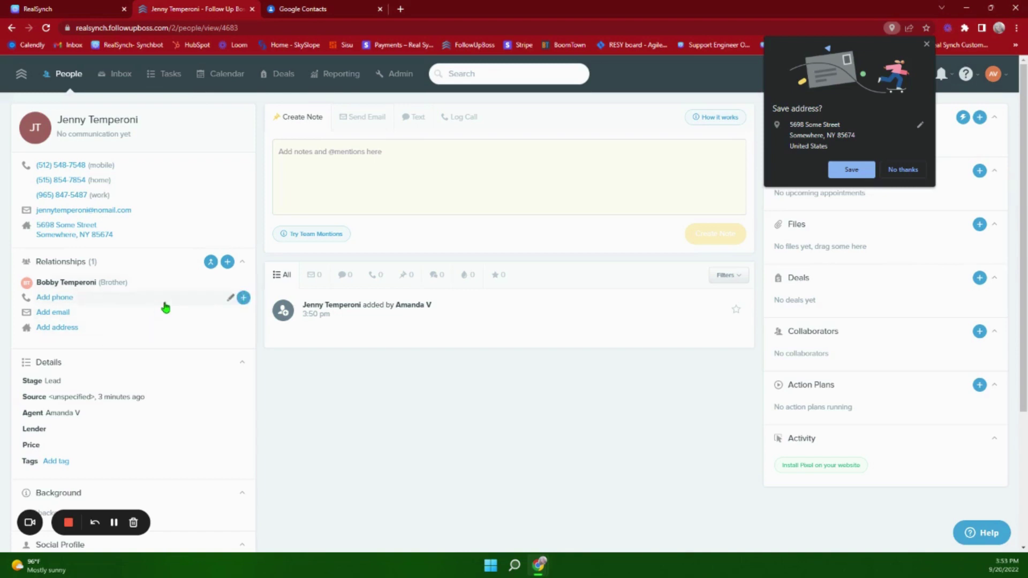
Apply a tag to the test lead from the tag picker on its profile page.
scroll(165, 307, "down", 4)
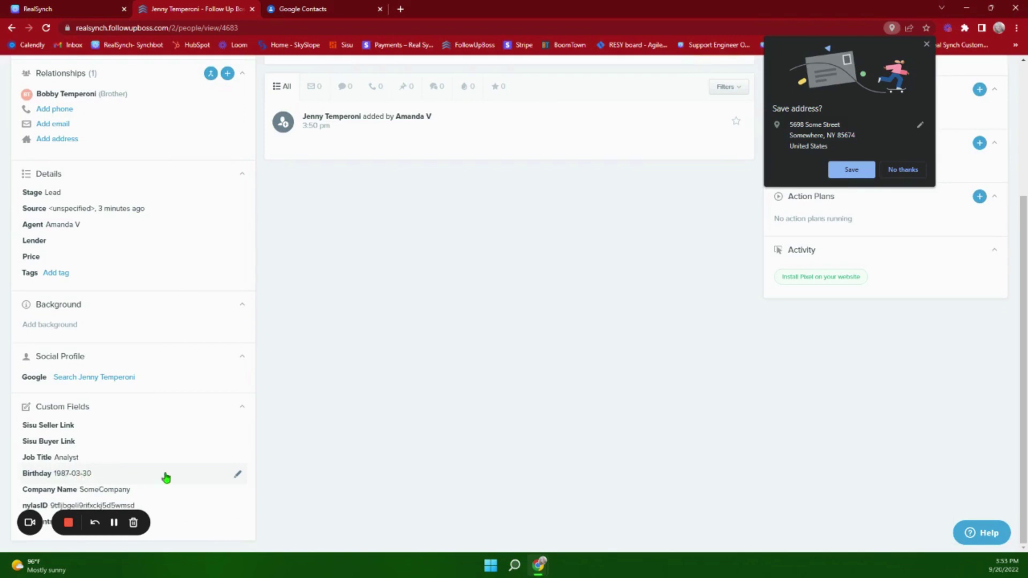
scroll(220, 478, "up", 4)
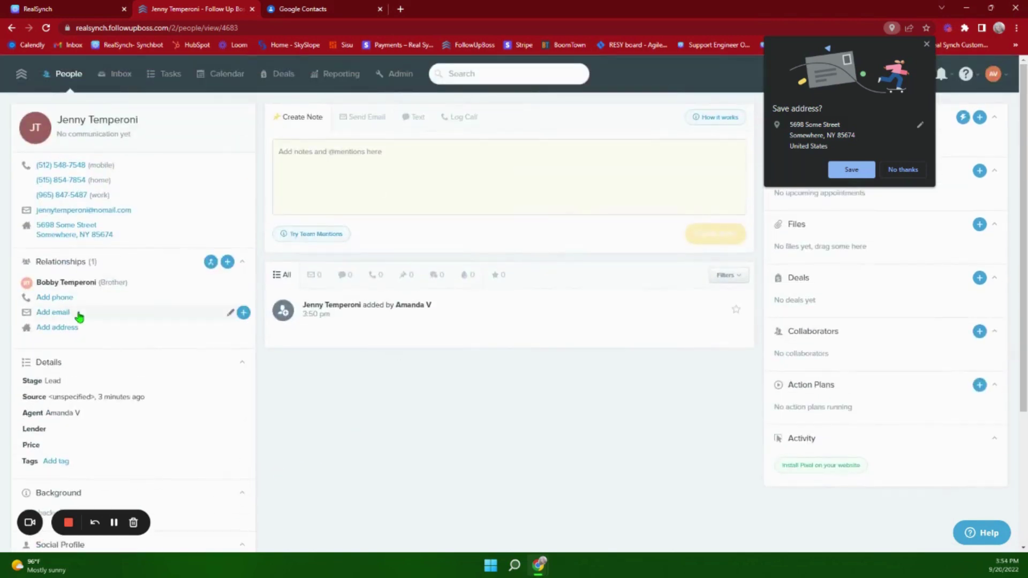
left_click(52, 464)
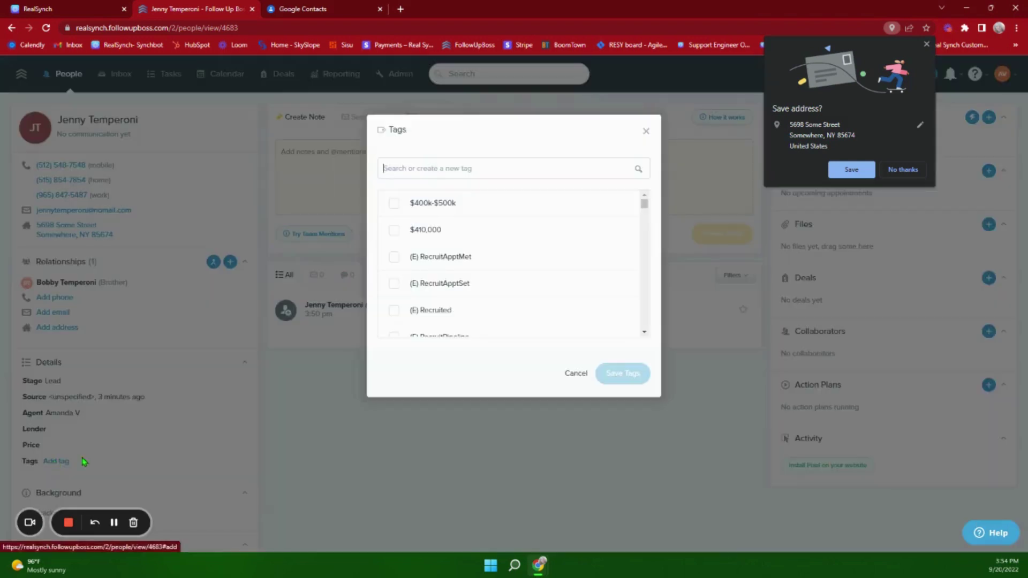
key("ctrl+Tab")
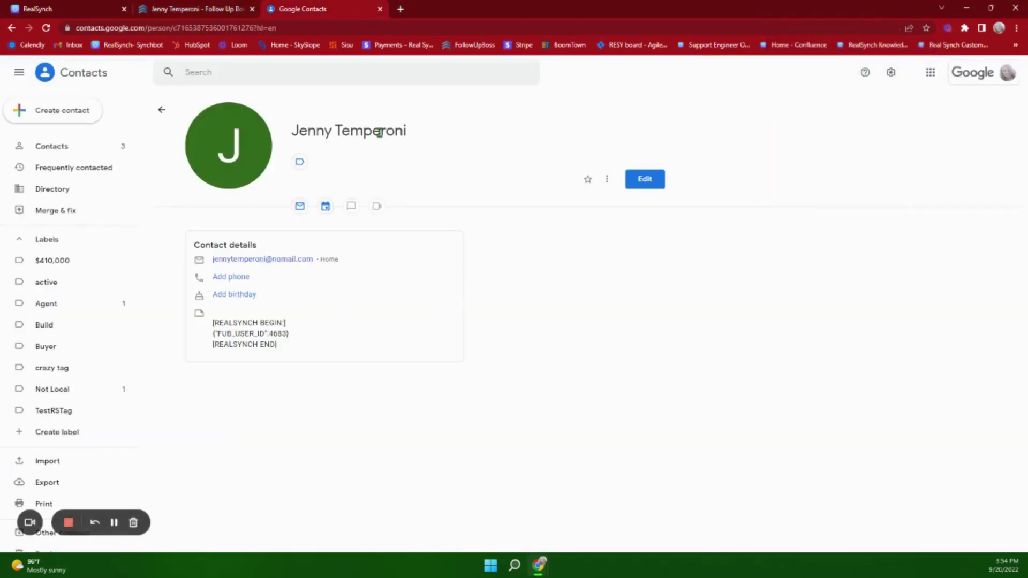
Reload the test contact and point out its synced brother relation and e-mail address.
left_click(47, 30)
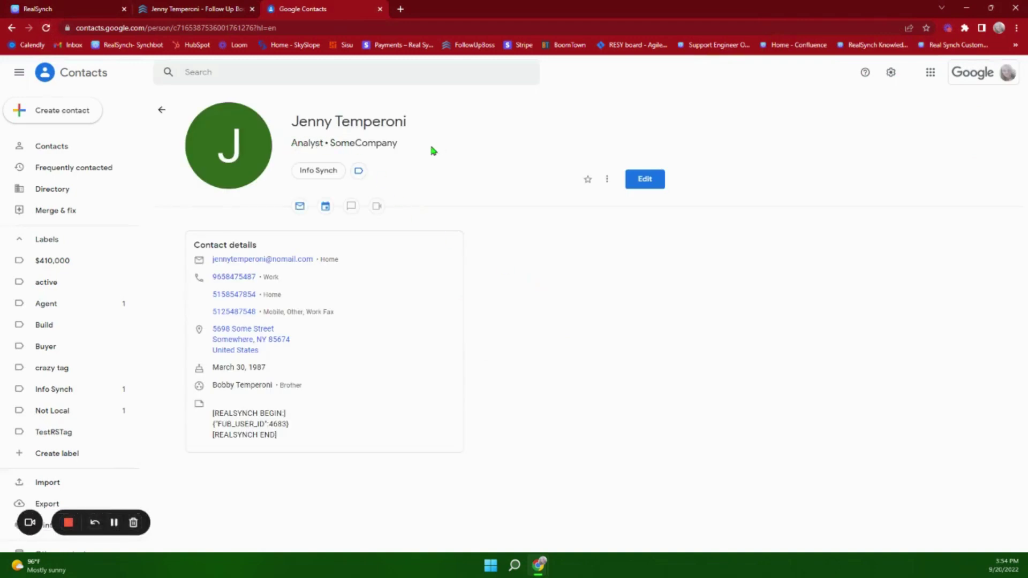
left_click(316, 176)
left_click_drag(212, 385, 385, 409)
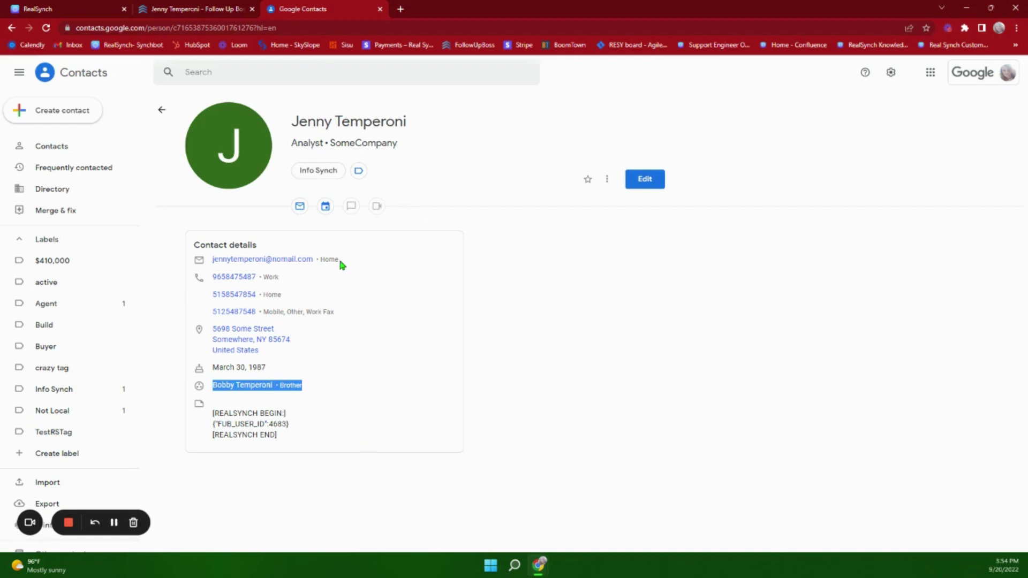
left_click_drag(325, 259, 202, 260)
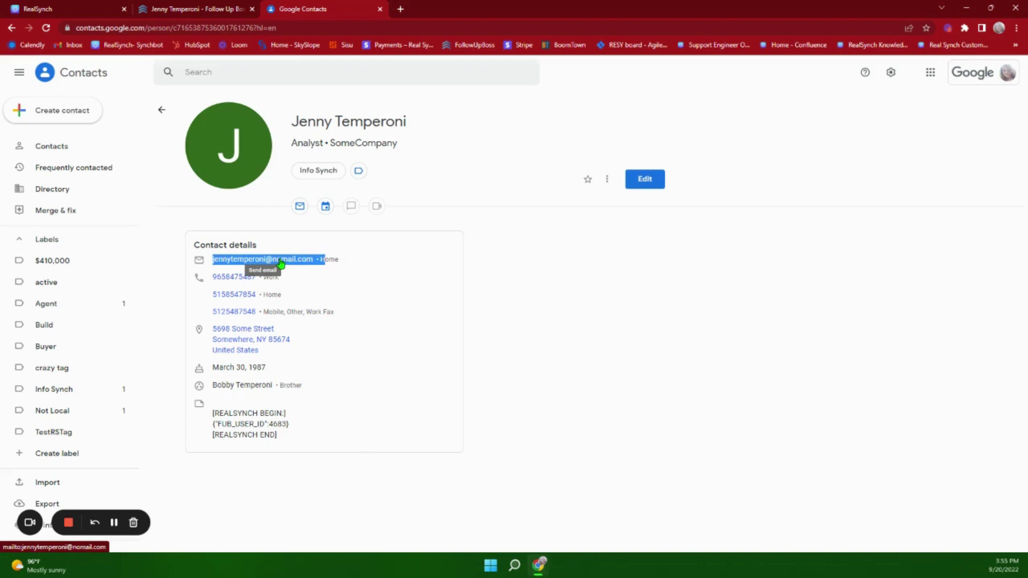
left_click(287, 314)
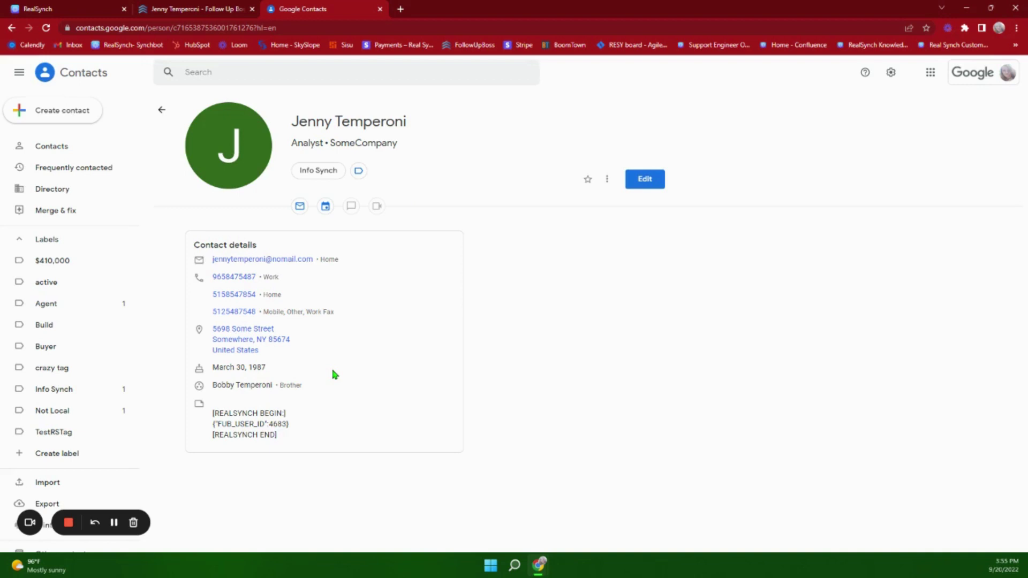
left_click(81, 115)
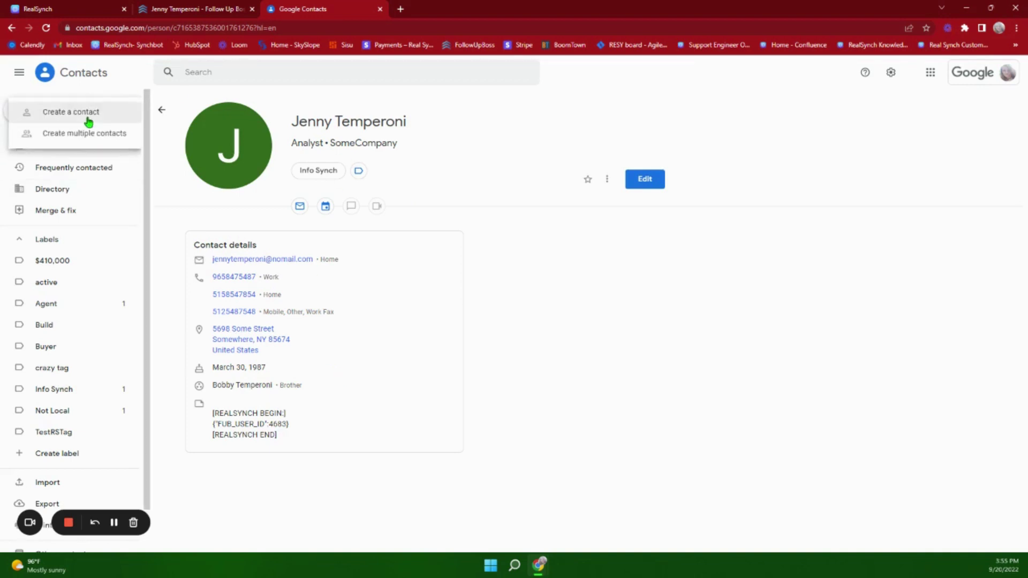
Save a new single contact with only a first name, last name and e-mail address.
left_click(87, 116)
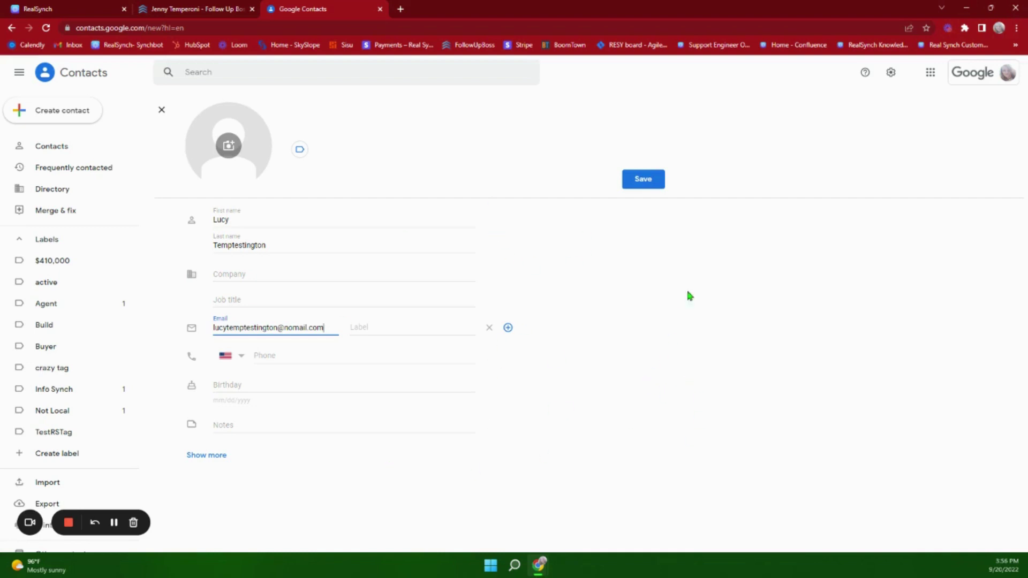
left_click(639, 184)
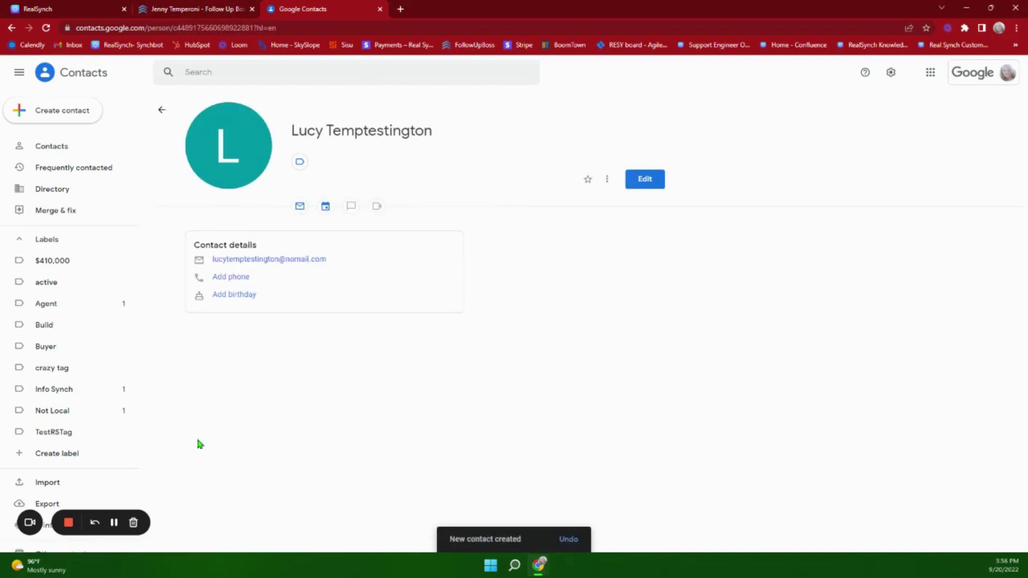
left_click(114, 522)
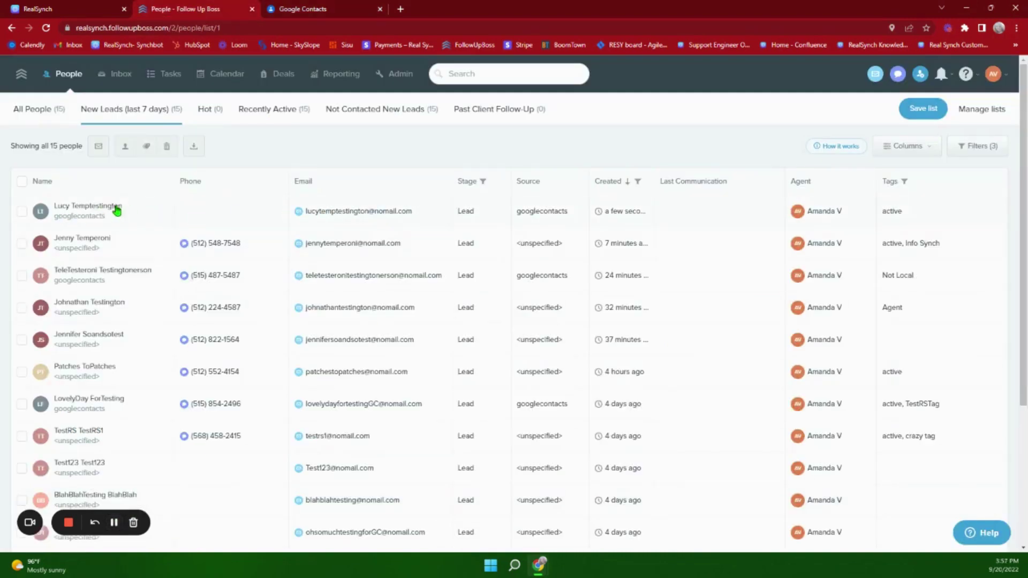
left_click(113, 207)
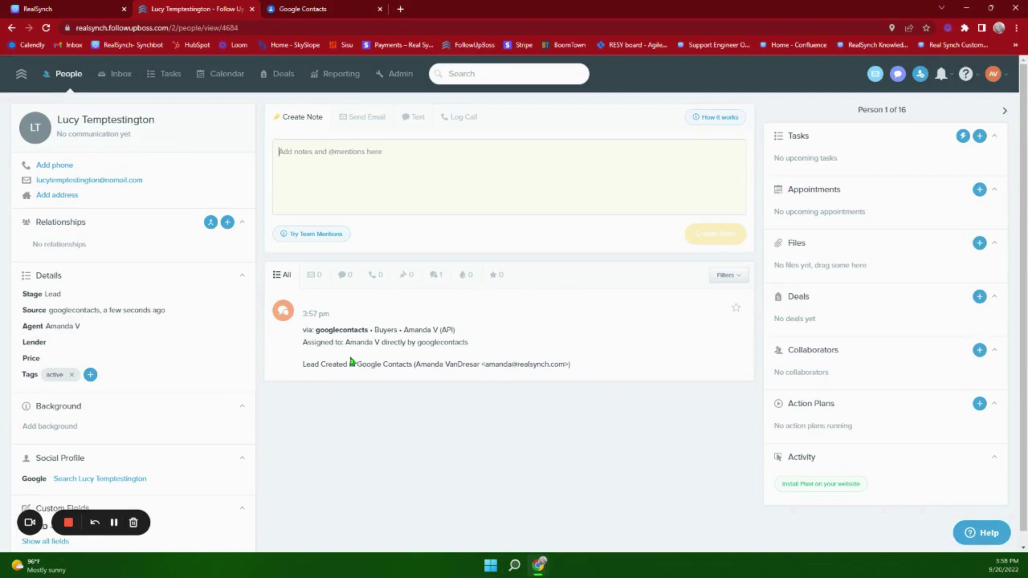
left_click_drag(345, 343, 386, 343)
left_click(327, 10)
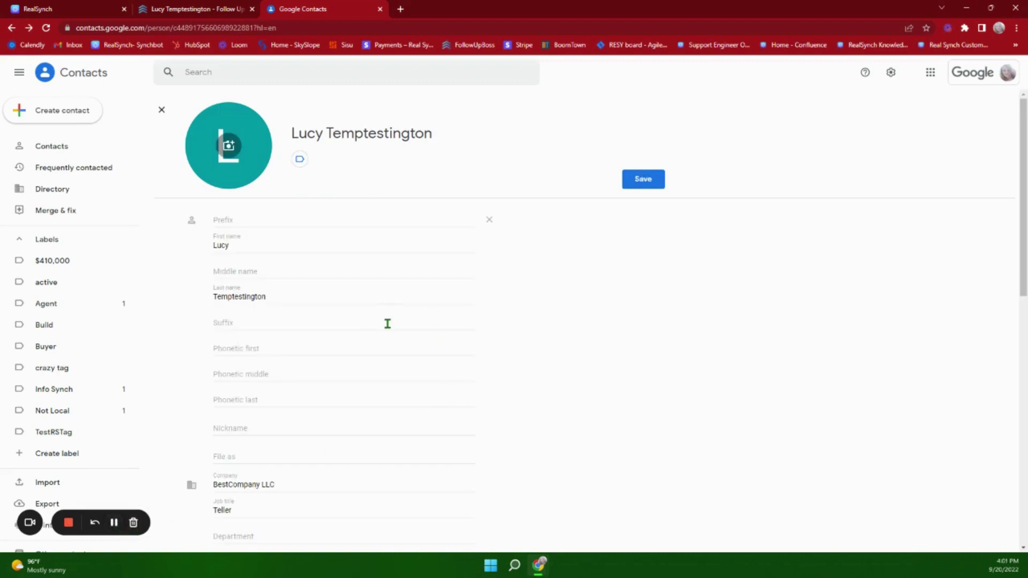
Add the Info Synch label to the second contact and save its company, job, phones, address, birthday and child relation.
scroll(387, 324, "down", 3)
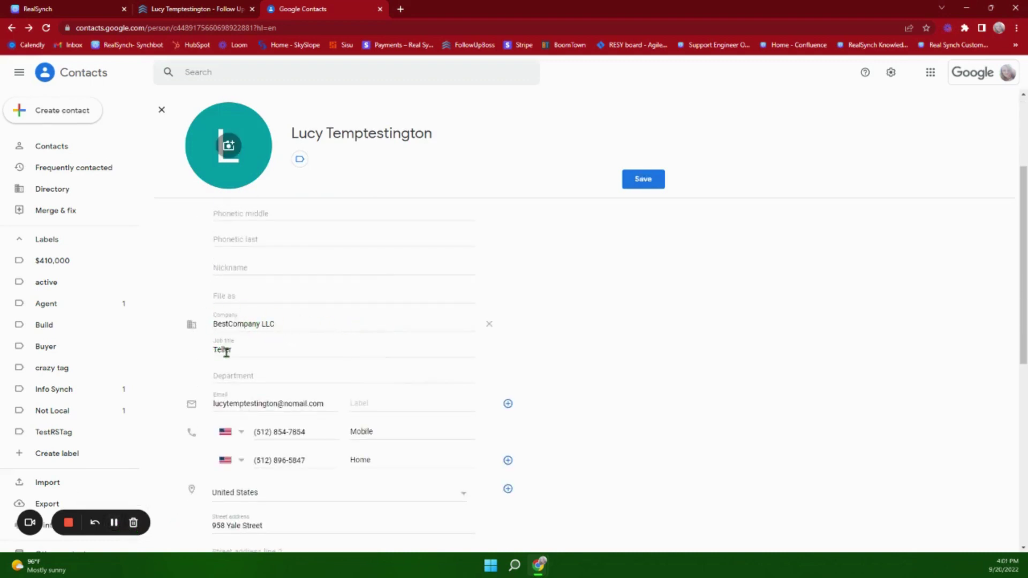
scroll(426, 346, "down", 2)
scroll(600, 282, "down", 3)
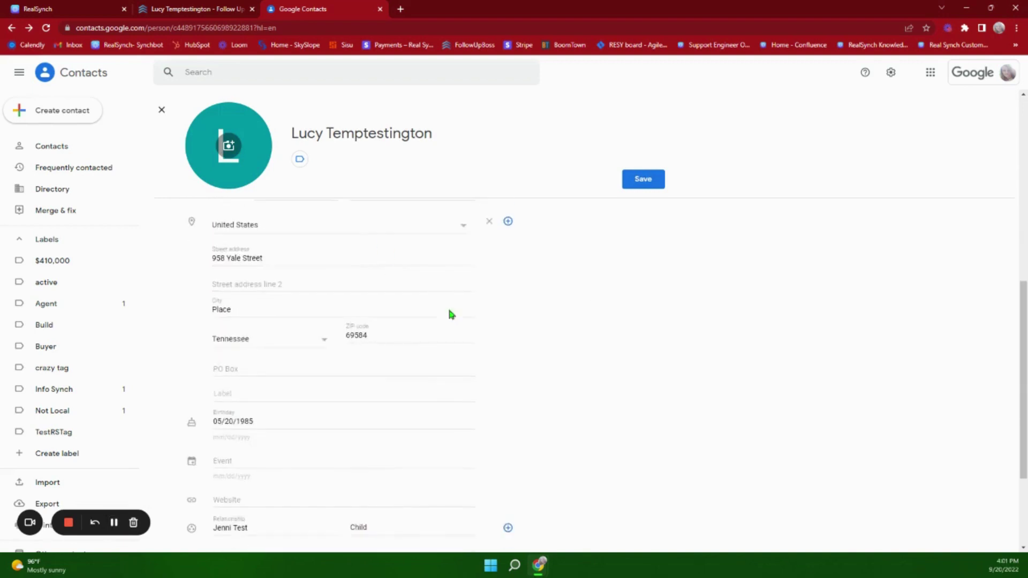
scroll(531, 311, "down", 2)
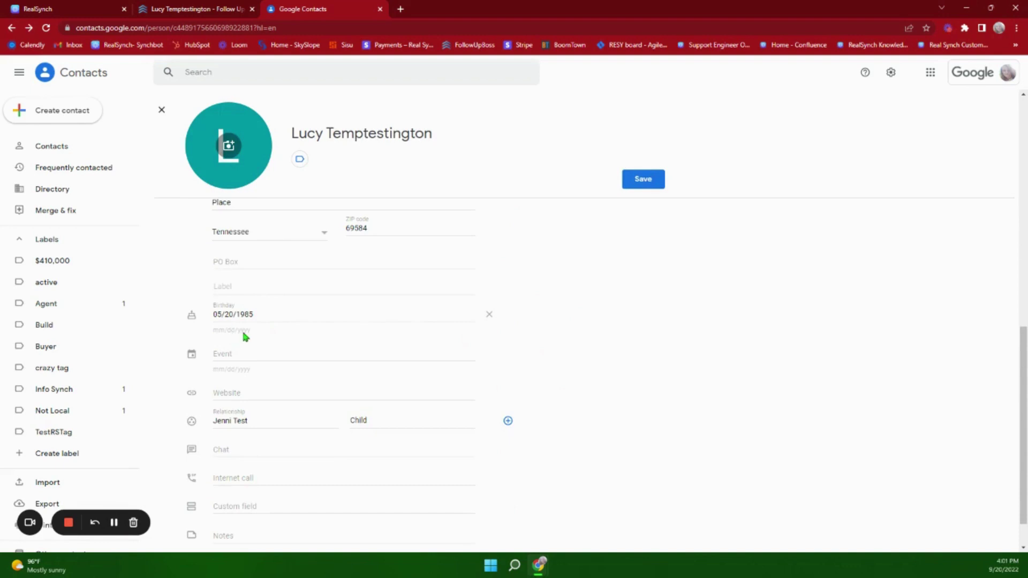
scroll(438, 310, "down", 1)
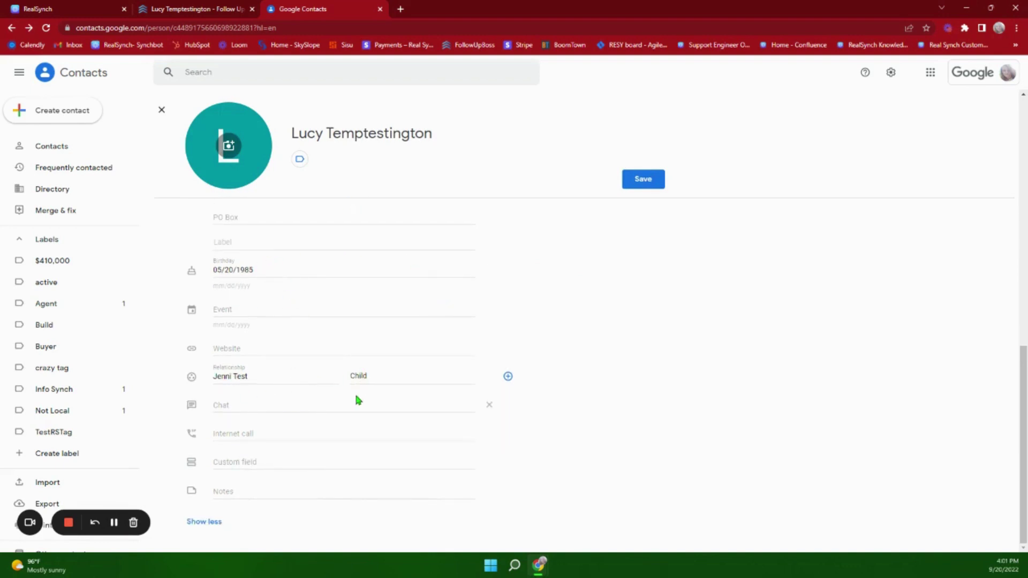
scroll(358, 400, "up", 10)
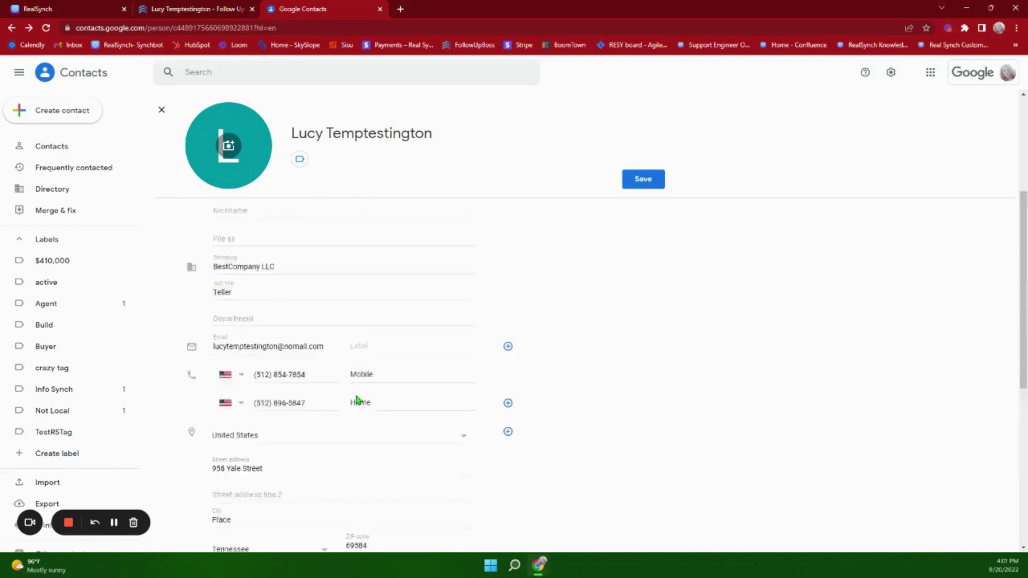
left_click(299, 160)
scroll(338, 315, "down", 1)
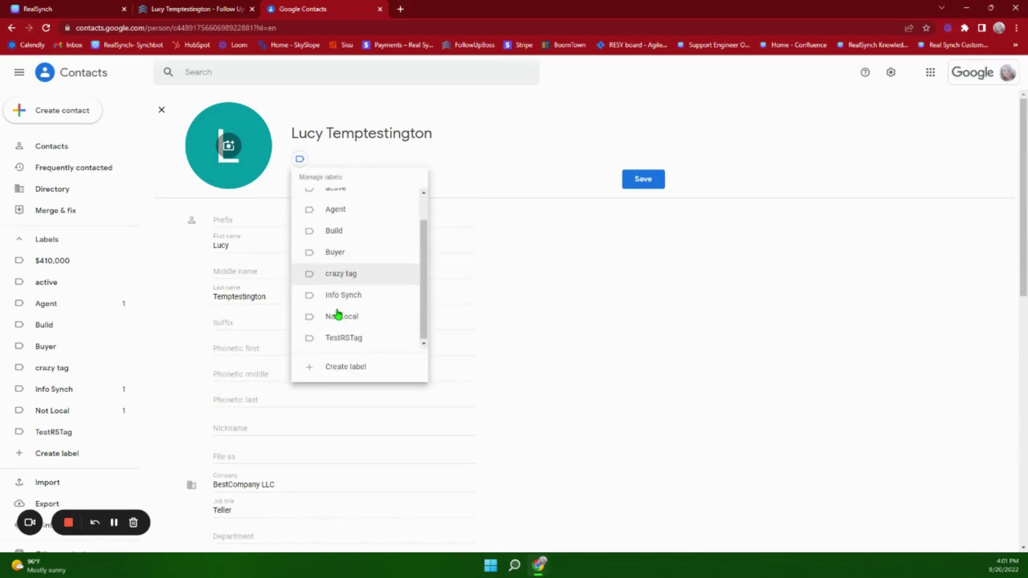
left_click(337, 295)
left_click(646, 182)
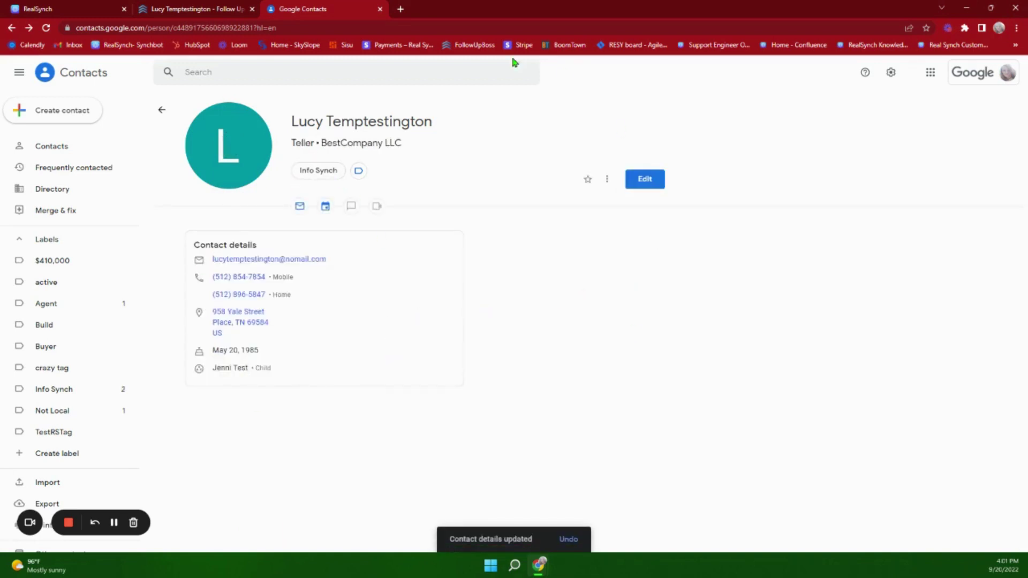
left_click(209, 8)
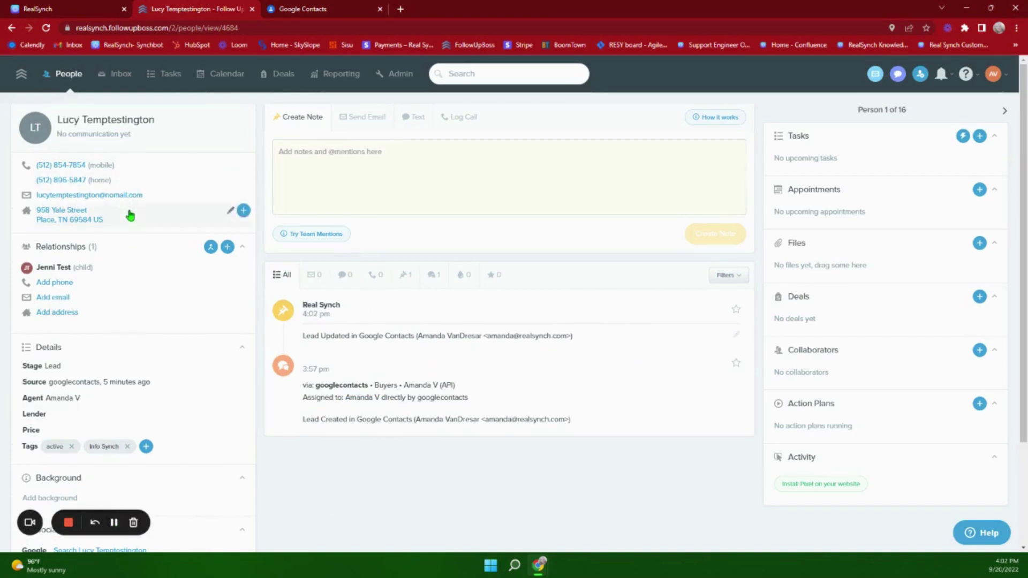
scroll(183, 295, "down", 2)
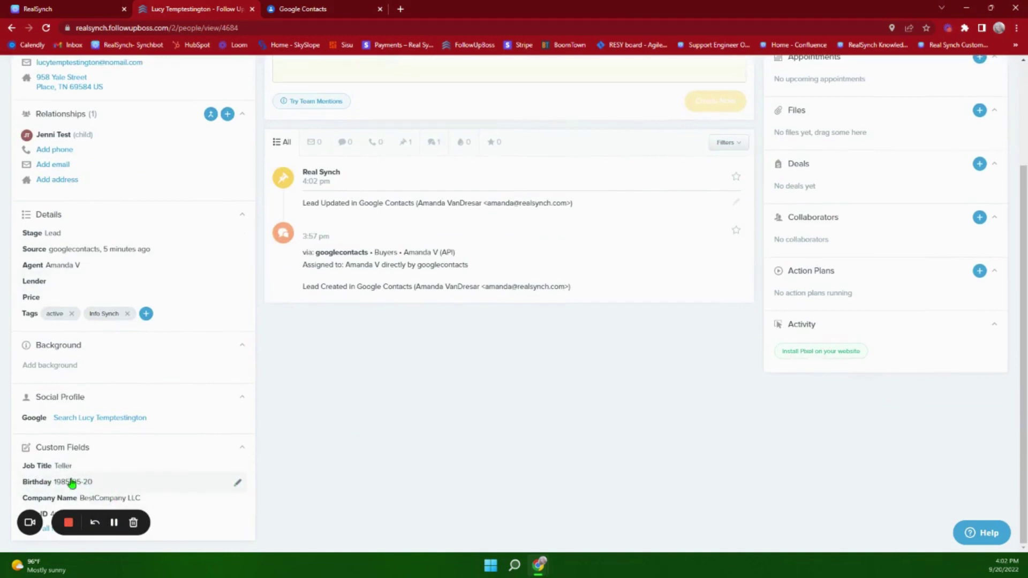
scroll(388, 475, "up", 2)
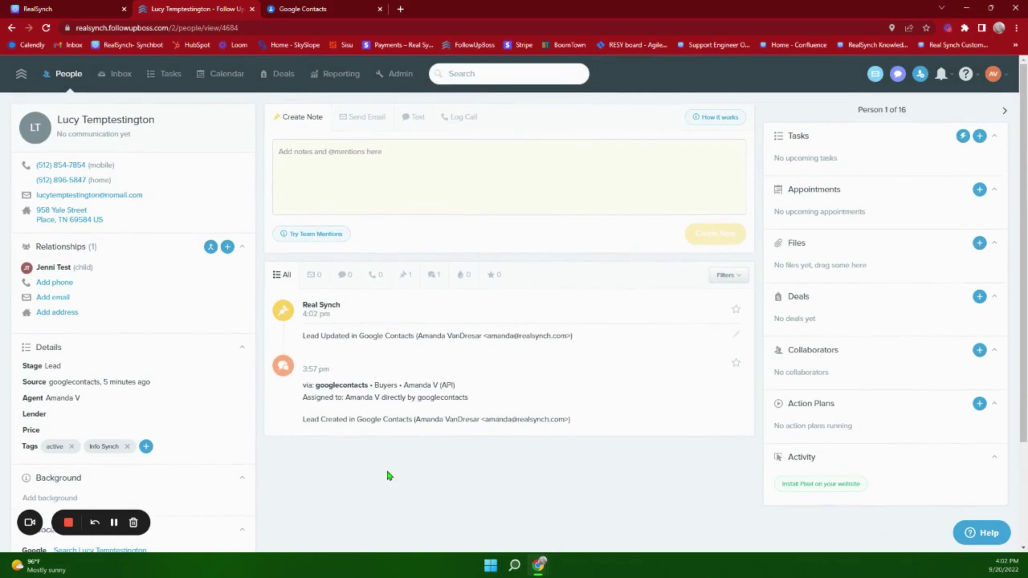